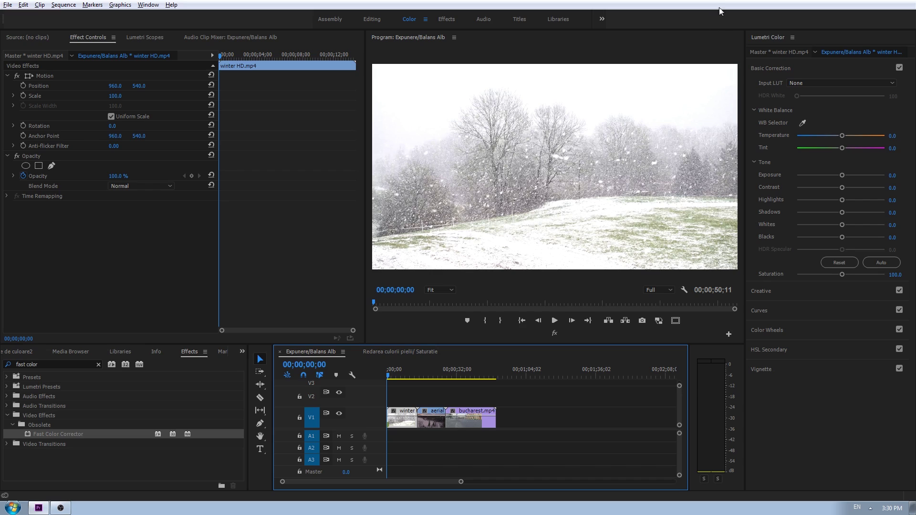
{"action": "left_click", "coordinate": [148, 4]}
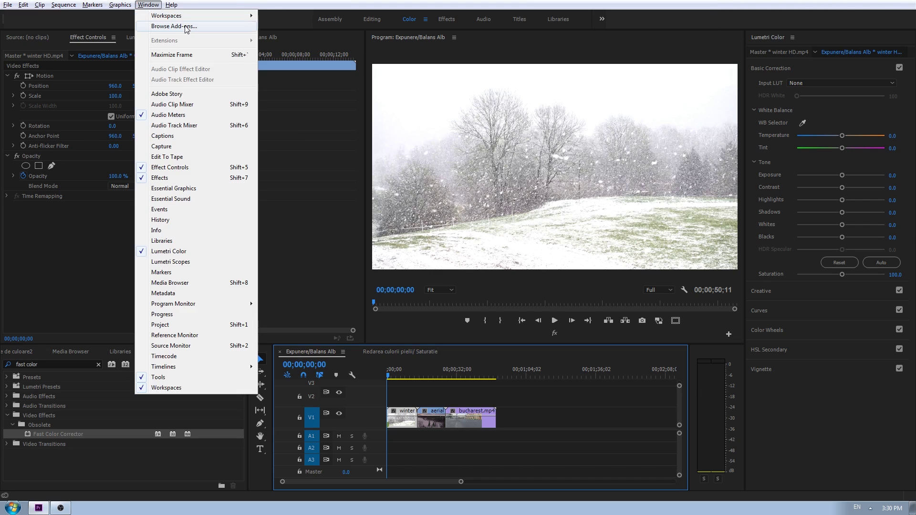
{"action": "mouse_move", "coordinate": [252, 18]}
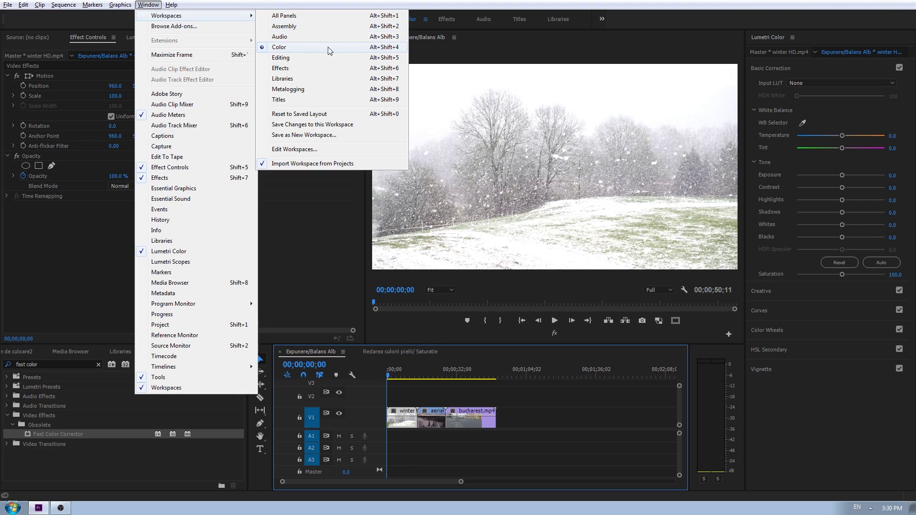
{"action": "left_click", "coordinate": [612, 443]}
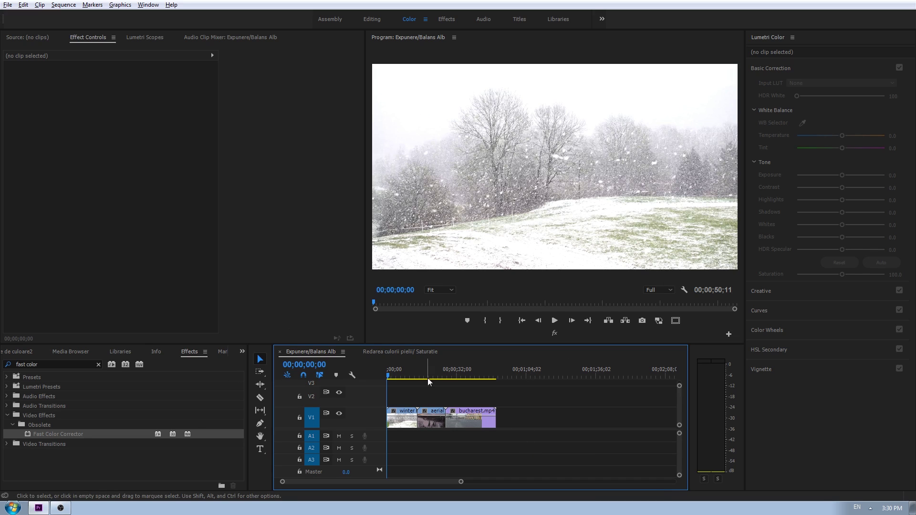
Play the winter clip to about 00;00;07;18 and lower its Lumetri Exposure to -0.7.
{"action": "key", "text": "space"}
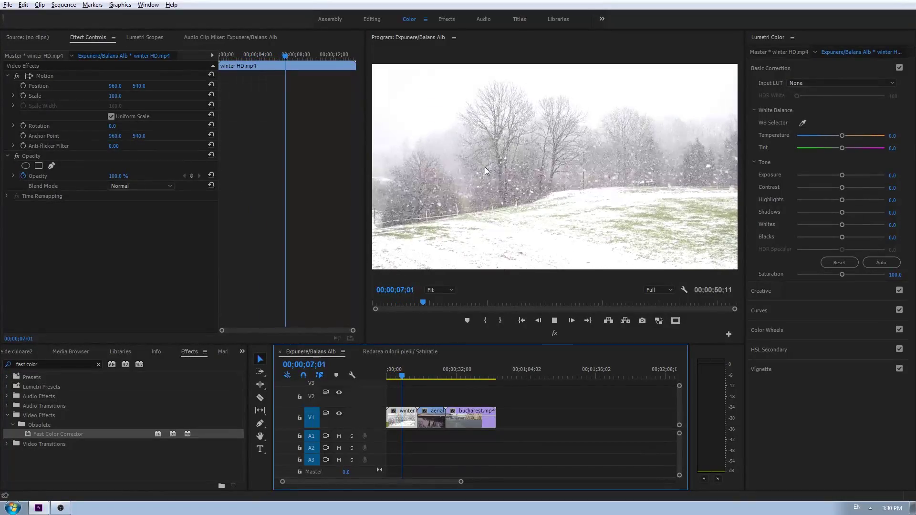
{"action": "key", "text": "space"}
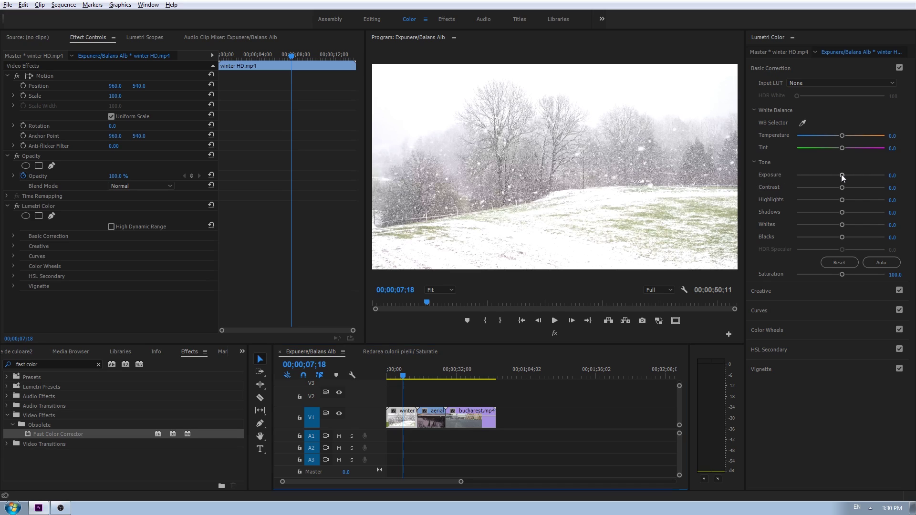
{"action": "left_click_drag", "start_coordinate": [843, 176], "coordinate": [834, 175]}
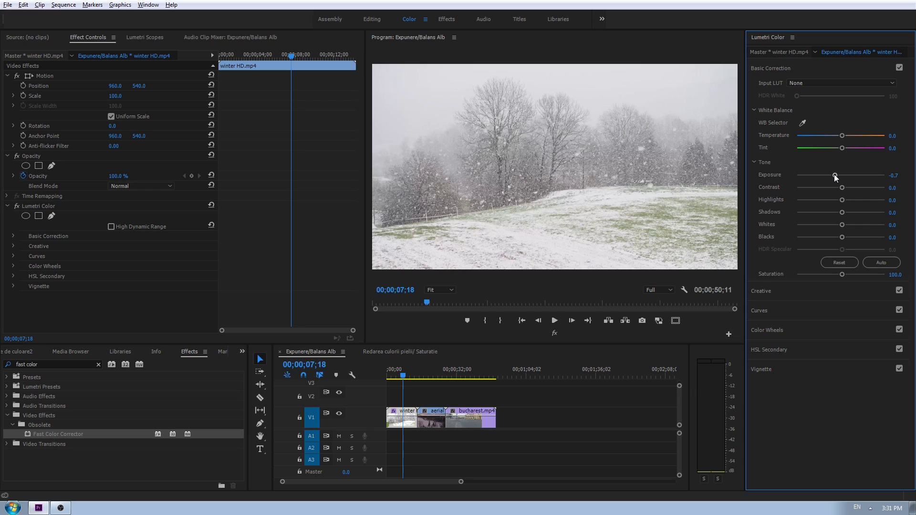
Show the winter clip's waveform in Lumetri Scopes and review the available waveform types.
{"action": "left_click", "coordinate": [153, 37]}
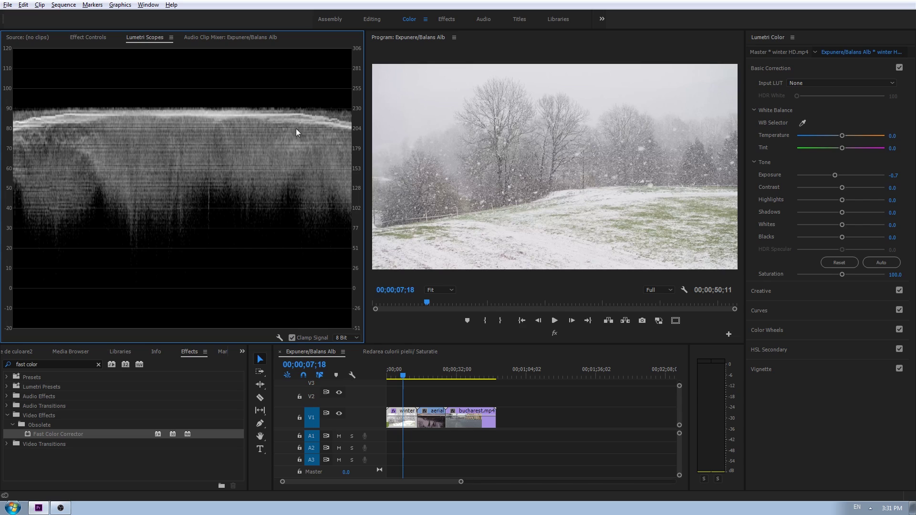
{"action": "right_click", "coordinate": [149, 128]}
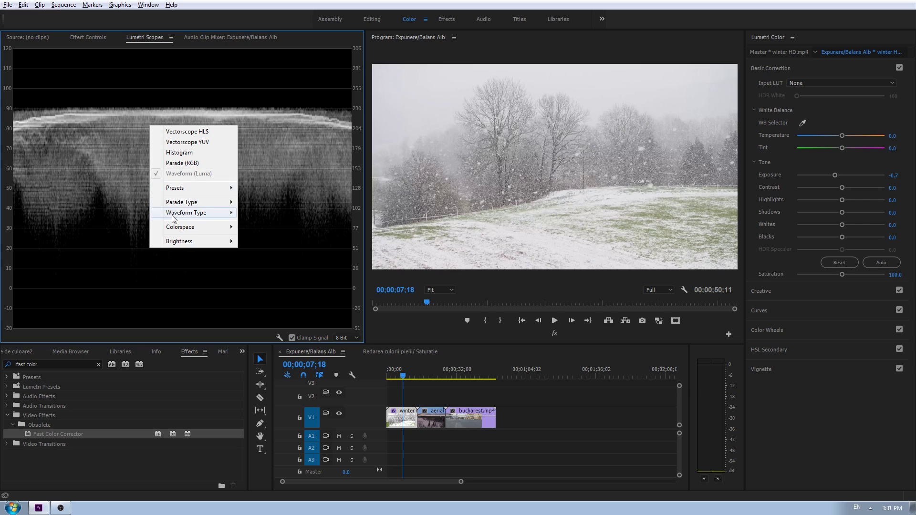
{"action": "mouse_move", "coordinate": [174, 216]}
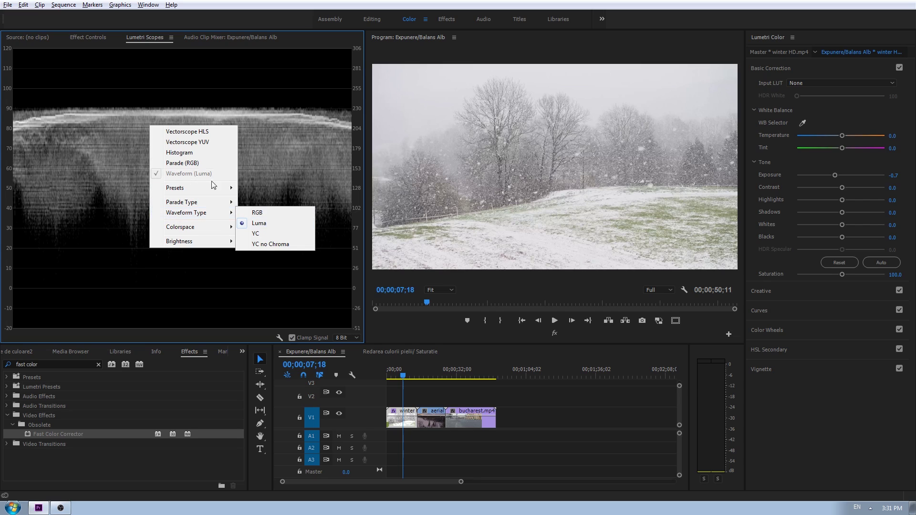
{"action": "left_click", "coordinate": [260, 176]}
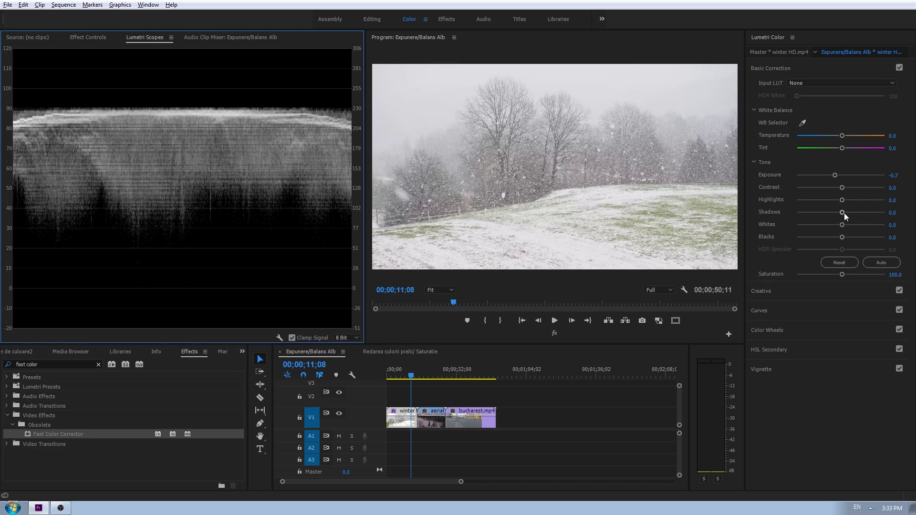
Darken the winter clip's shadows by setting the Basic Correction Shadows value to -150.
{"action": "left_click_drag", "start_coordinate": [843, 213], "coordinate": [795, 212]}
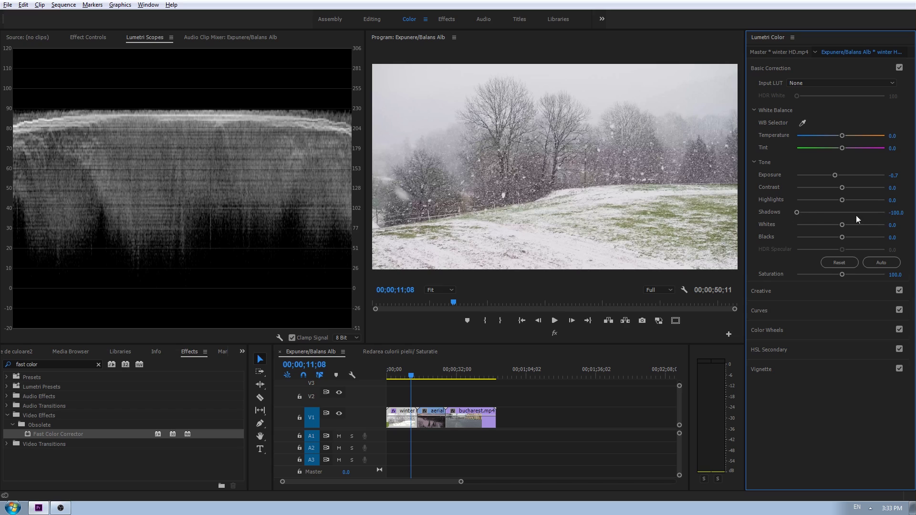
{"action": "left_click_drag", "start_coordinate": [899, 218], "coordinate": [876, 218]}
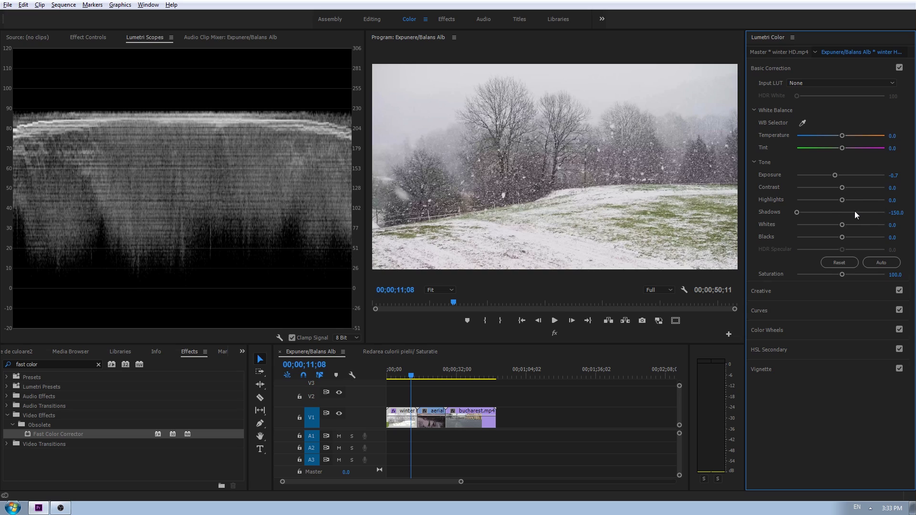
{"action": "left_click", "coordinate": [769, 312]}
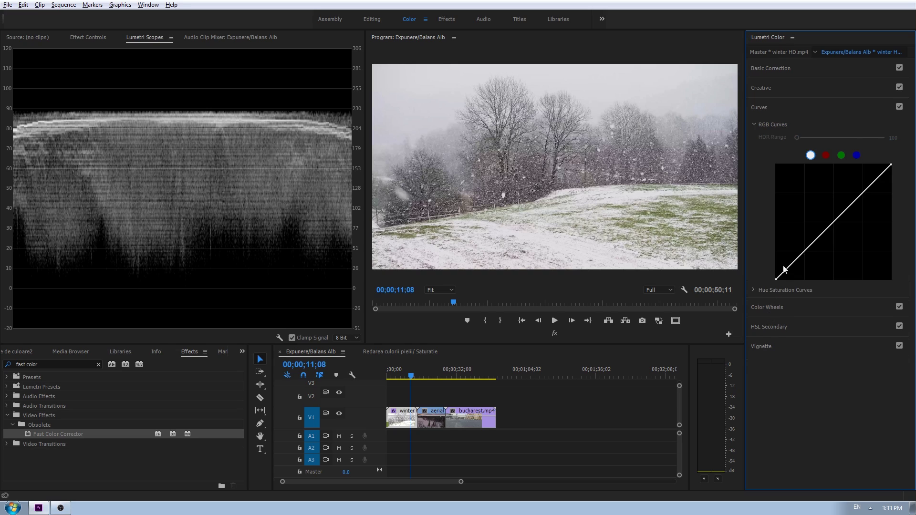
{"action": "left_click", "coordinate": [780, 70]}
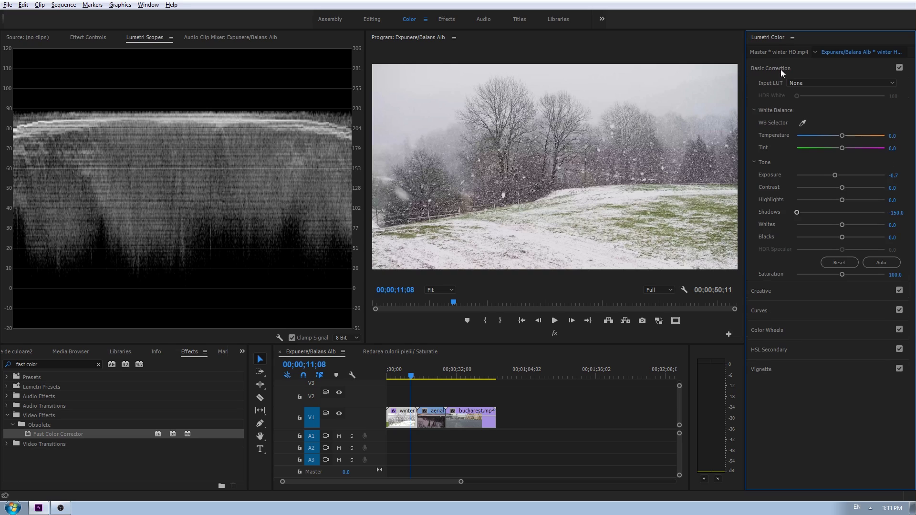
Shape the winter clip's master RGB curve with a lowered shadow point and a slightly raised highlight point, and set Highlights to 18.9.
{"action": "left_click", "coordinate": [785, 310]}
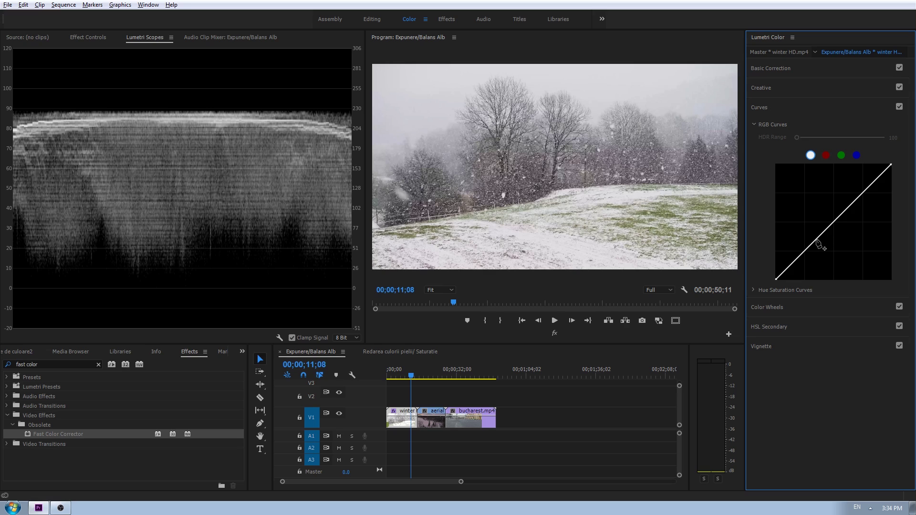
{"action": "left_click_drag", "start_coordinate": [818, 242], "coordinate": [822, 248]}
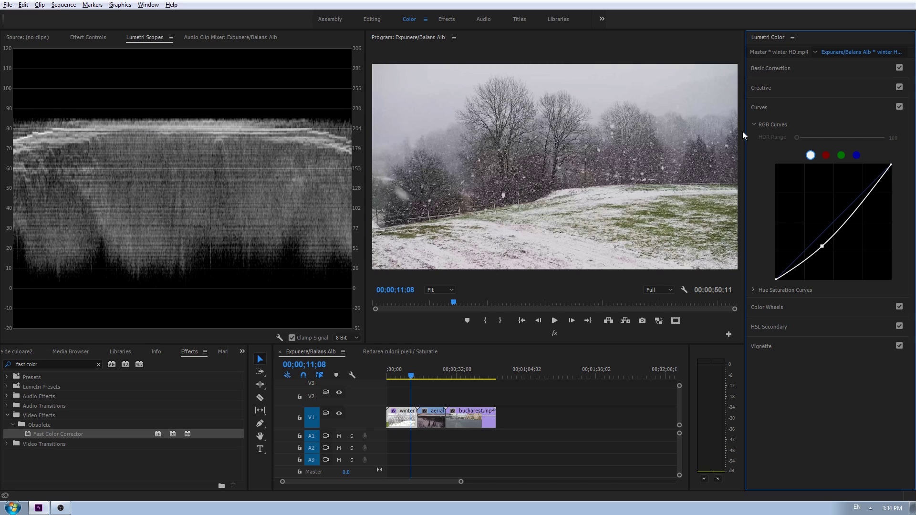
{"action": "left_click", "coordinate": [789, 67]}
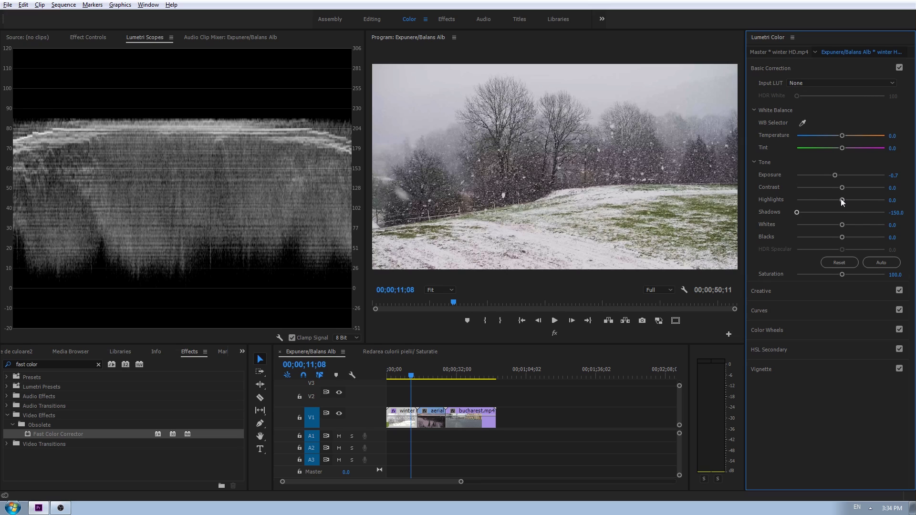
{"action": "left_click_drag", "start_coordinate": [843, 199], "coordinate": [848, 199]}
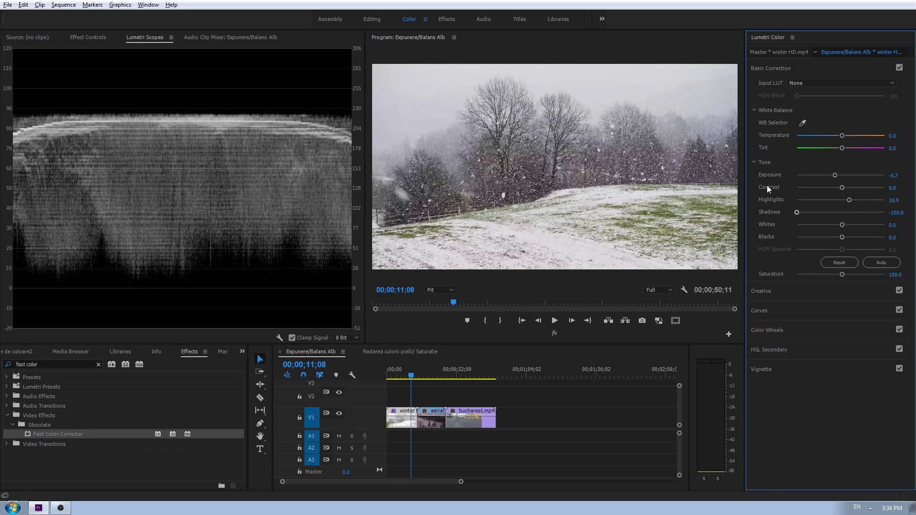
{"action": "left_click", "coordinate": [779, 311]}
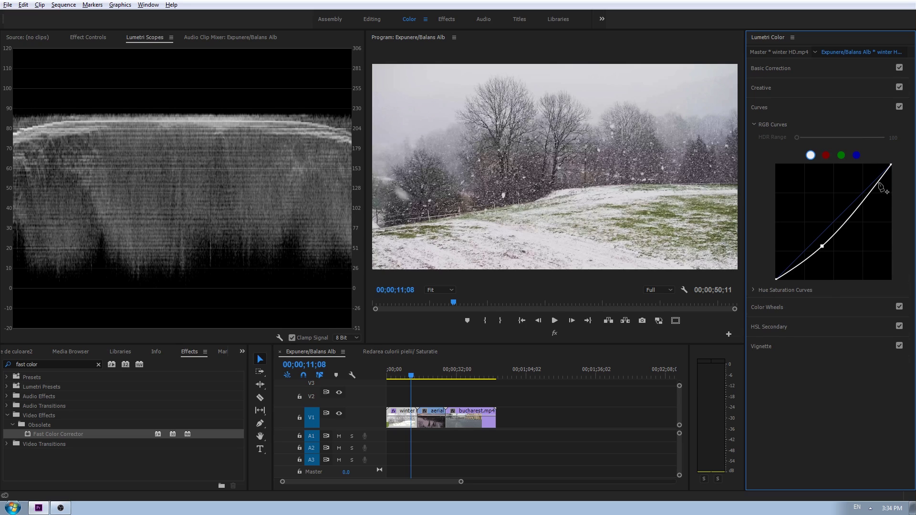
{"action": "left_click_drag", "start_coordinate": [879, 185], "coordinate": [878, 183]}
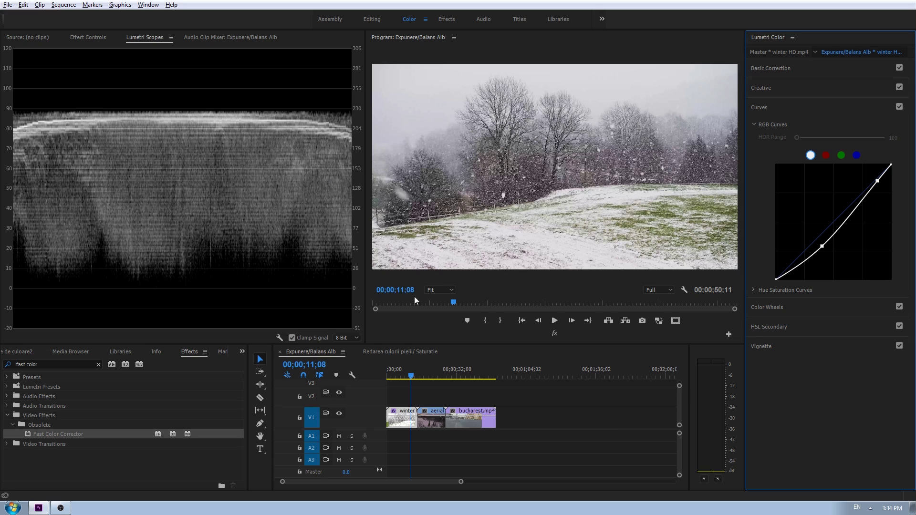
Play the corrected winter clip from the start of the sequence to review the grade.
{"action": "left_click", "coordinate": [405, 361]}
{"action": "key", "text": "Home"}
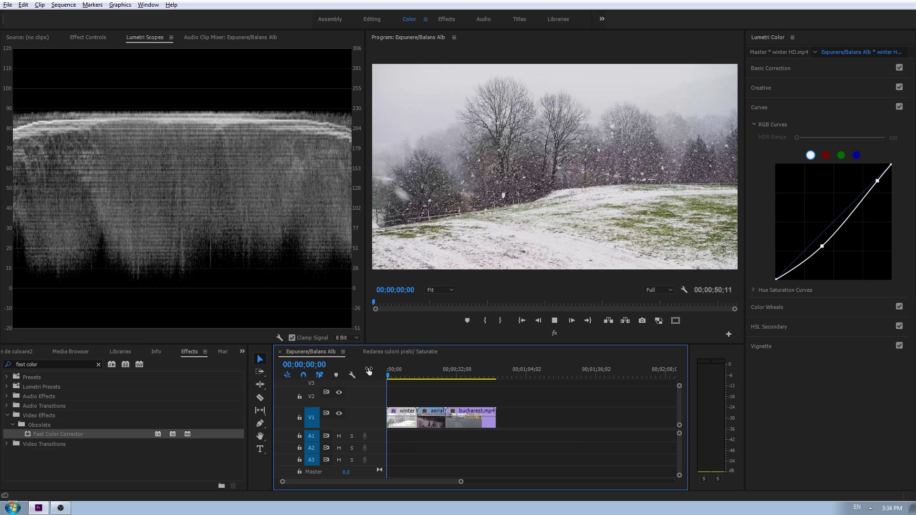
{"action": "key", "text": "space"}
{"action": "key", "text": "space"}
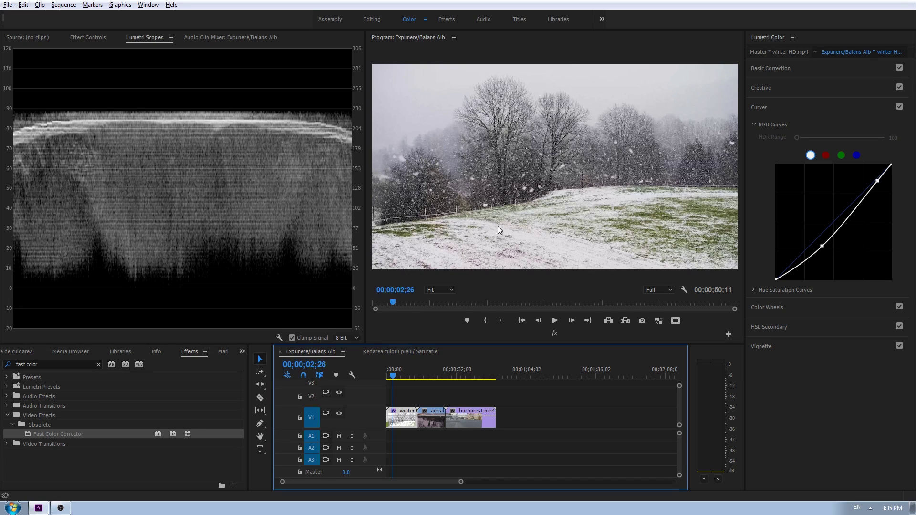
{"action": "key", "text": "space"}
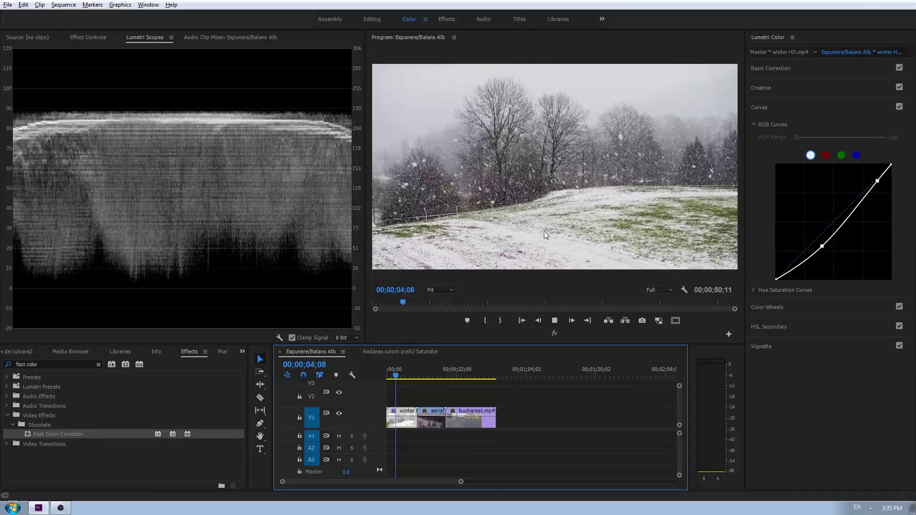
{"action": "key", "text": "space"}
Toggle the Lumetri Color effect off and on during playback to compare the winter clip before and after correction.
{"action": "left_click", "coordinate": [89, 37]}
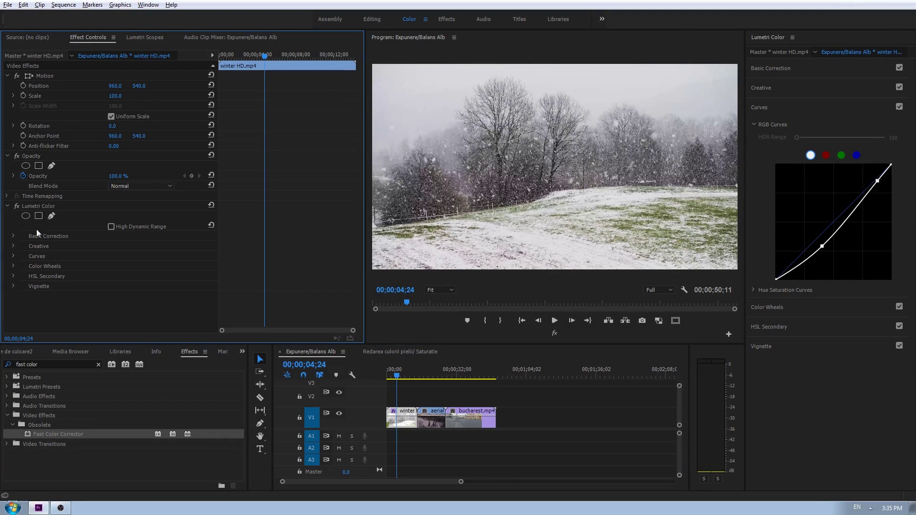
{"action": "left_click", "coordinate": [16, 208]}
{"action": "key", "text": "space"}
{"action": "left_click", "coordinate": [17, 207]}
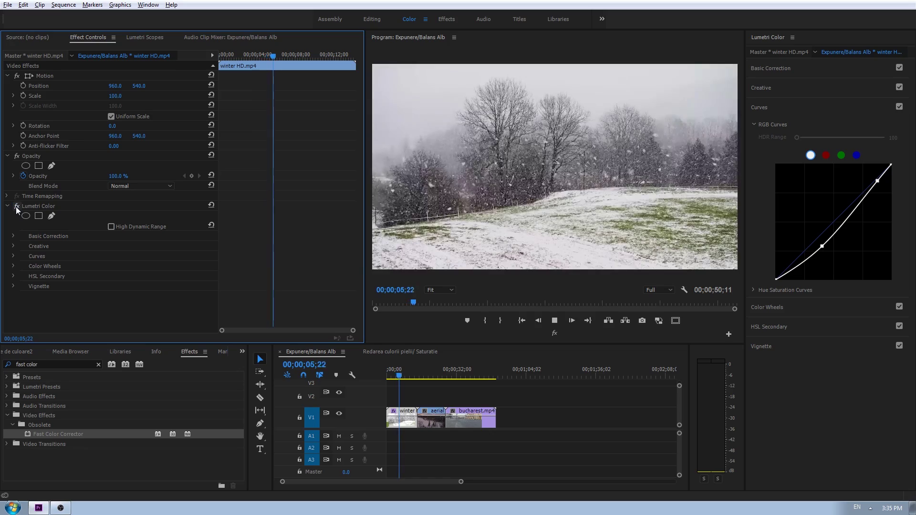
{"action": "left_click", "coordinate": [16, 208]}
{"action": "left_click", "coordinate": [16, 208]}
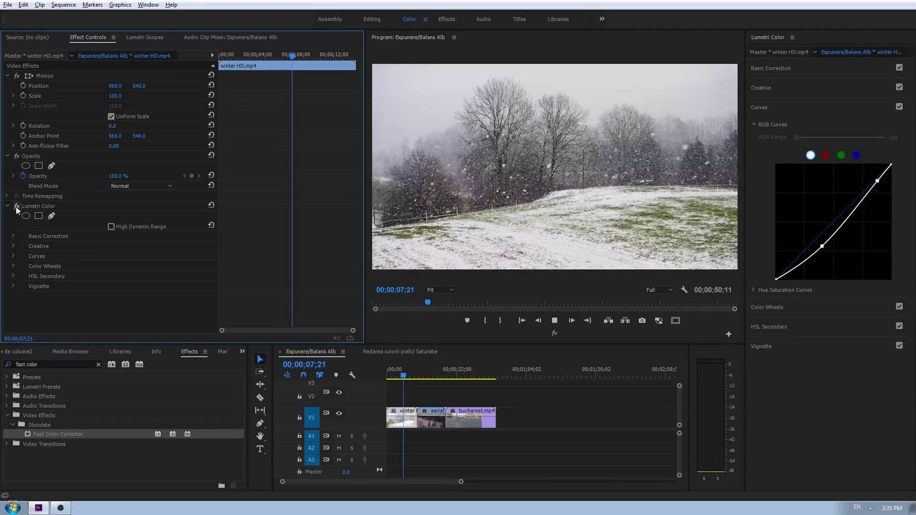
{"action": "left_click", "coordinate": [17, 208]}
{"action": "left_click", "coordinate": [16, 207]}
{"action": "key", "text": "space"}
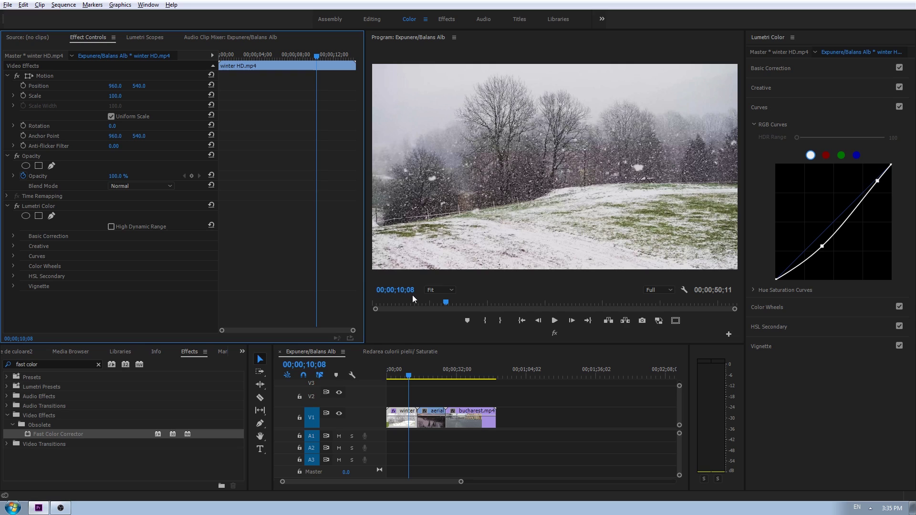
Move the playhead to about 00;00;19;14 in the aerial clip and show its waveform in Lumetri Scopes.
{"action": "left_click", "coordinate": [418, 378]}
{"action": "left_click_drag", "start_coordinate": [418, 378], "coordinate": [429, 377]}
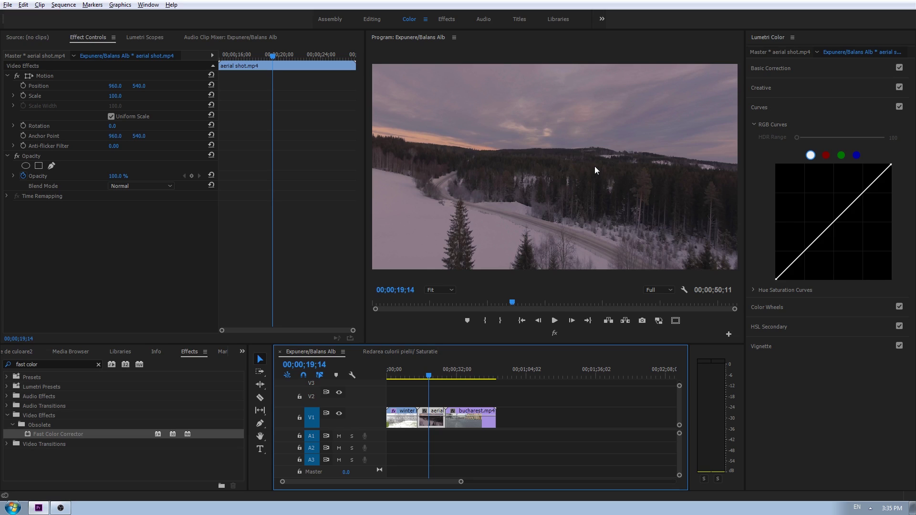
{"action": "left_click", "coordinate": [142, 37]}
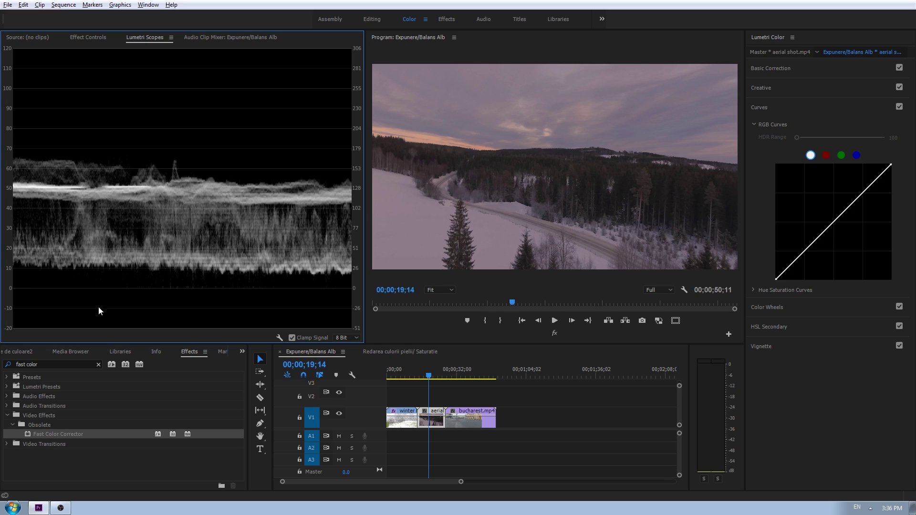
Brighten the aerial clip by setting its Basic Correction Exposure to 1.5.
{"action": "left_click", "coordinate": [780, 67]}
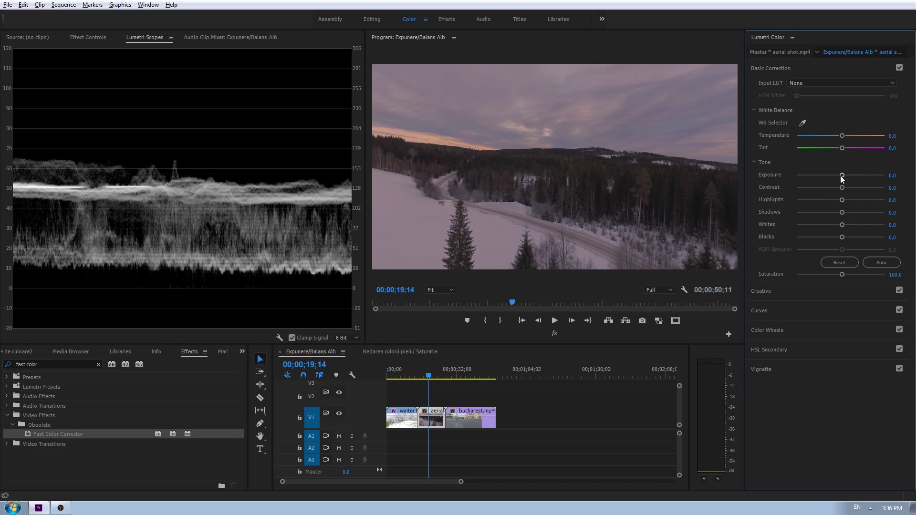
{"action": "left_click_drag", "start_coordinate": [841, 175], "coordinate": [849, 177]}
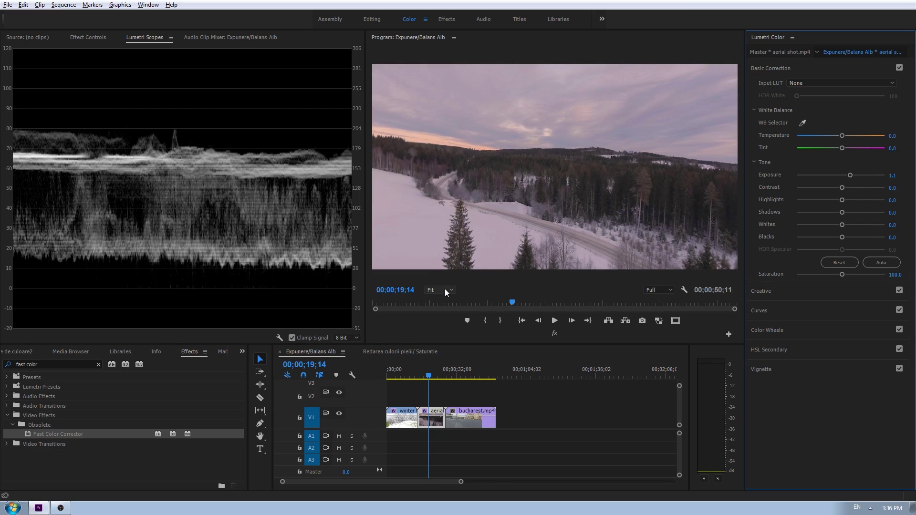
{"action": "left_click_drag", "start_coordinate": [850, 176], "coordinate": [853, 177]}
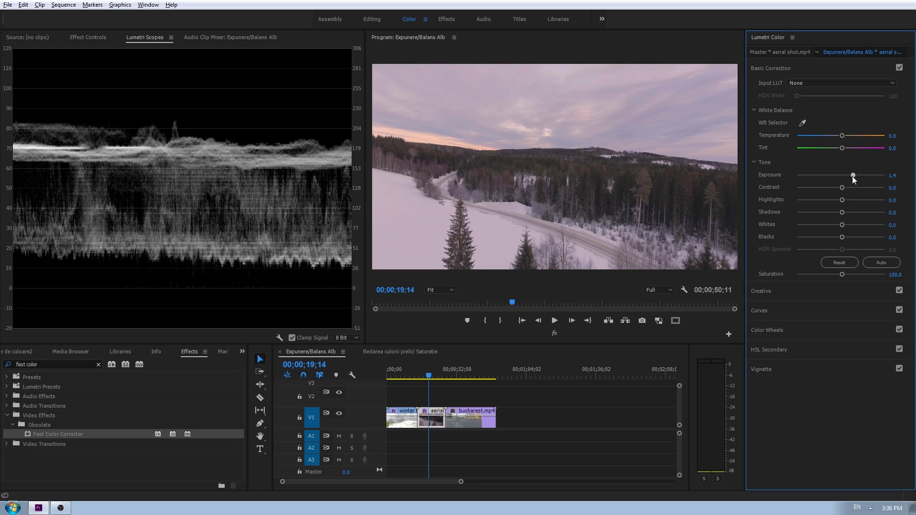
{"action": "left_click_drag", "start_coordinate": [852, 176], "coordinate": [853, 176]}
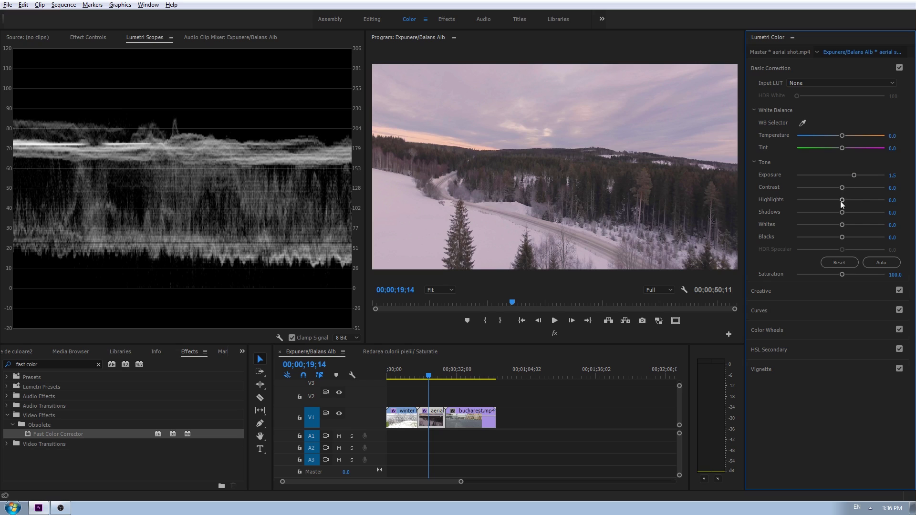
Set the aerial clip's Highlights to 22.2, Shadows to -13.5 and Contrast to about 25.4.
{"action": "mouse_move", "coordinate": [842, 203]}
{"action": "left_mouse_down"}
{"action": "mouse_move", "coordinate": [850, 204]}
{"action": "mouse_move", "coordinate": [835, 214]}
{"action": "left_mouse_up"}
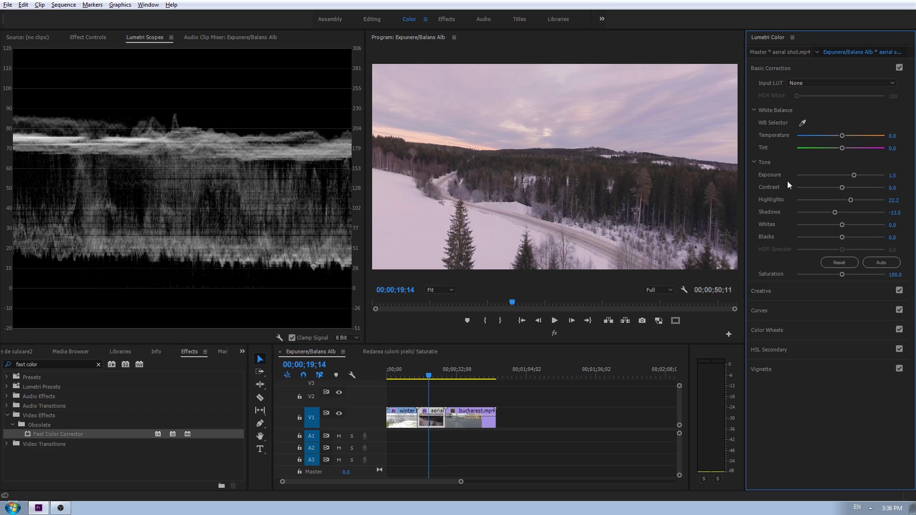
{"action": "left_click_drag", "start_coordinate": [842, 187], "coordinate": [854, 187]}
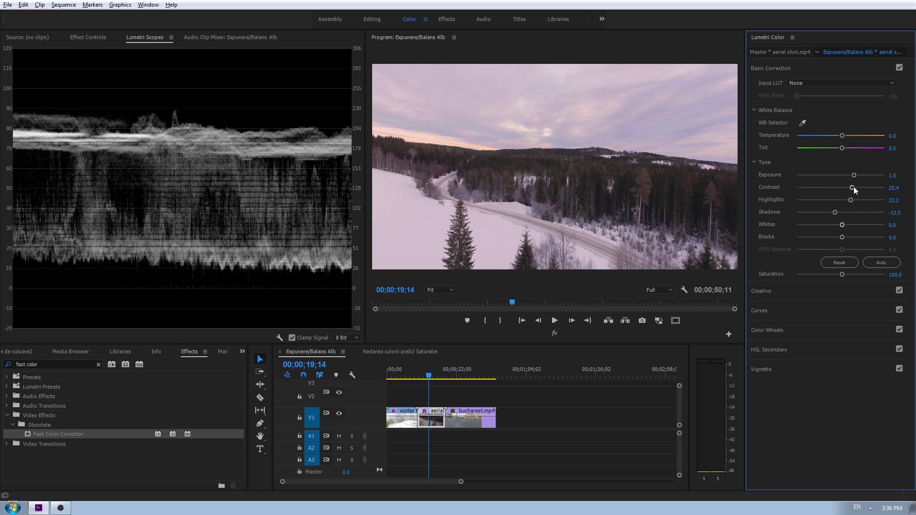
Pull the midpoint of the aerial clip's RGB curve slightly down and raise its Basic Correction Highlights to about 37.
{"action": "left_click", "coordinate": [775, 309]}
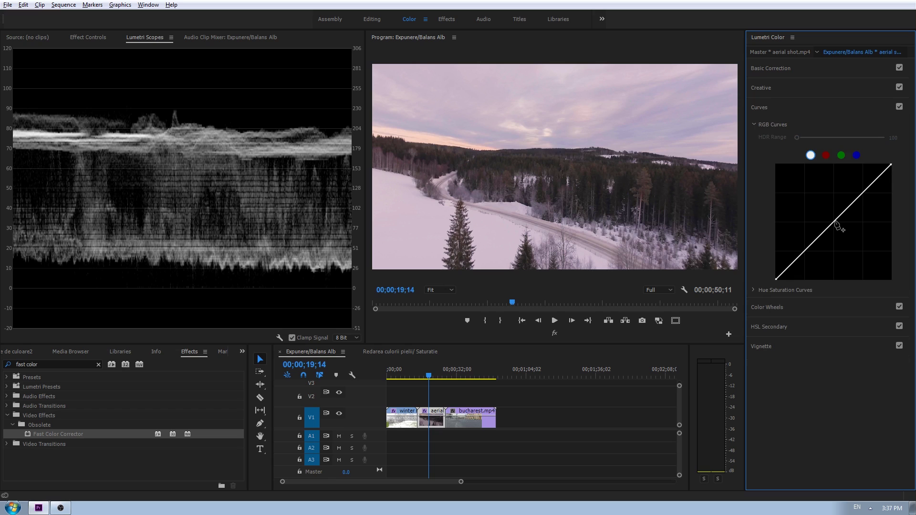
{"action": "left_click", "coordinate": [834, 223]}
{"action": "left_click_drag", "start_coordinate": [835, 223], "coordinate": [836, 225]}
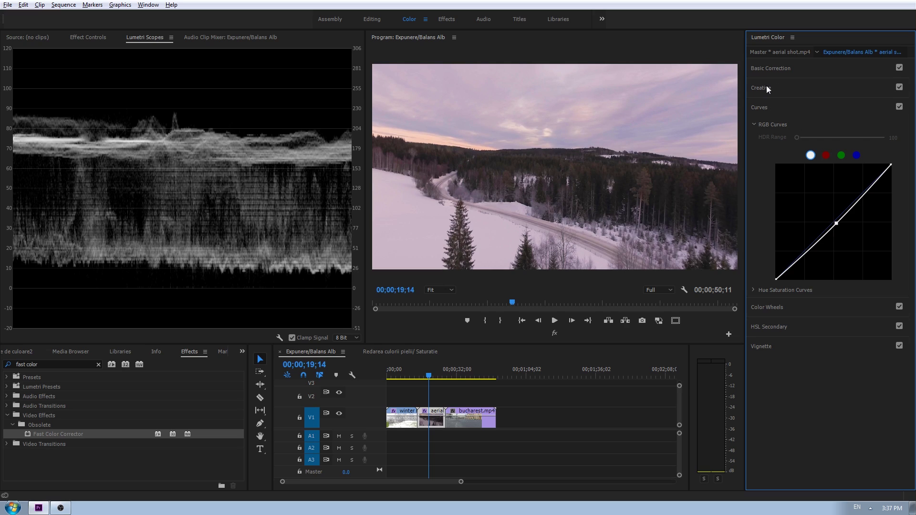
{"action": "left_click", "coordinate": [766, 69]}
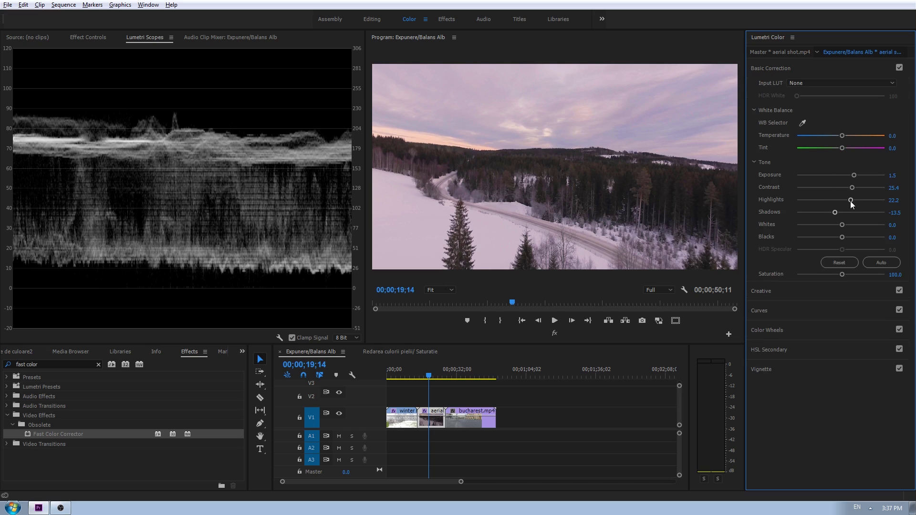
{"action": "left_click_drag", "start_coordinate": [851, 200], "coordinate": [857, 200]}
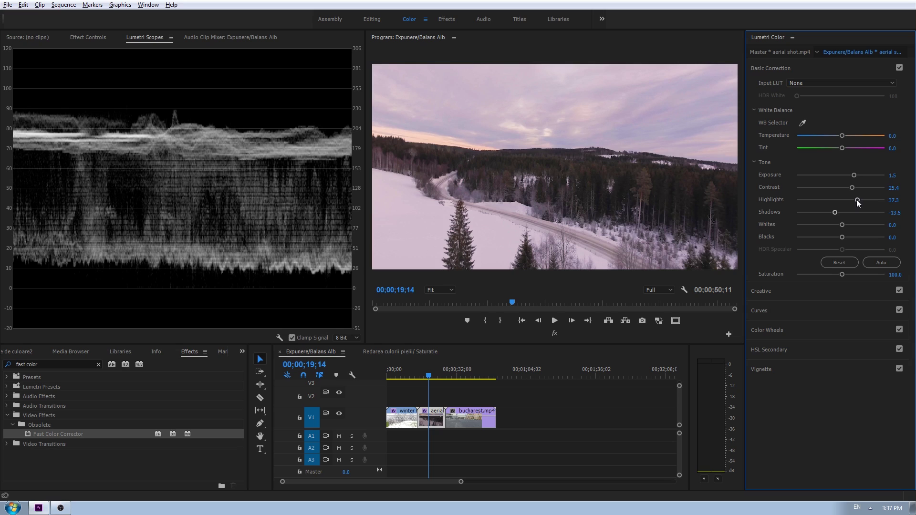
Play the aerial clip and toggle its Lumetri Color effect to compare it before and after correction.
{"action": "left_click", "coordinate": [91, 34]}
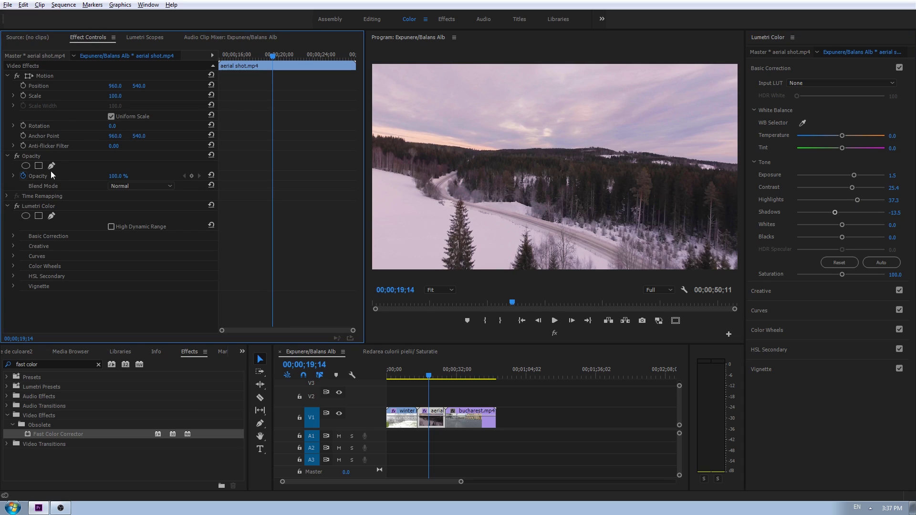
{"action": "key", "text": "space"}
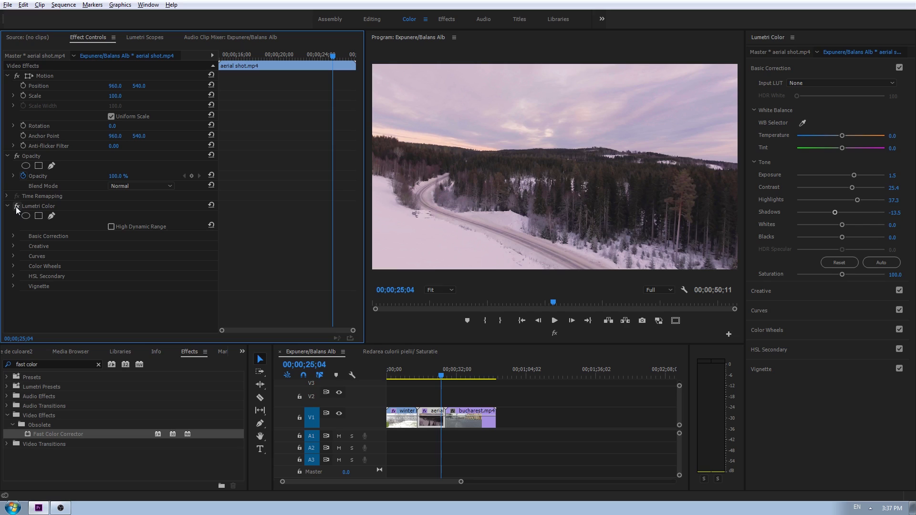
{"action": "left_click", "coordinate": [17, 207]}
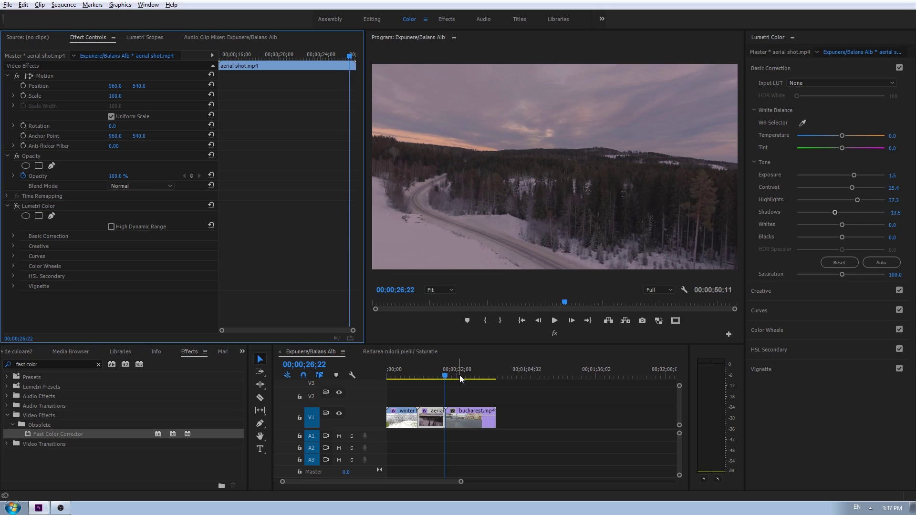
{"action": "left_click", "coordinate": [427, 377]}
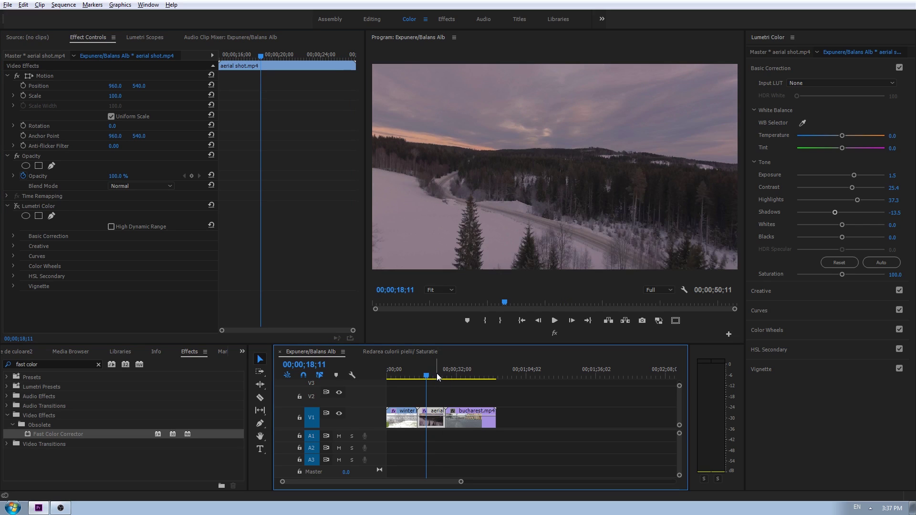
At 00;00;37;06 in bucharest.mp4, check the waveform, strongly lower the Color Wheels Shadows and slightly raise the Highlights and Midtones.
{"action": "left_click_drag", "start_coordinate": [443, 377], "coordinate": [468, 375]}
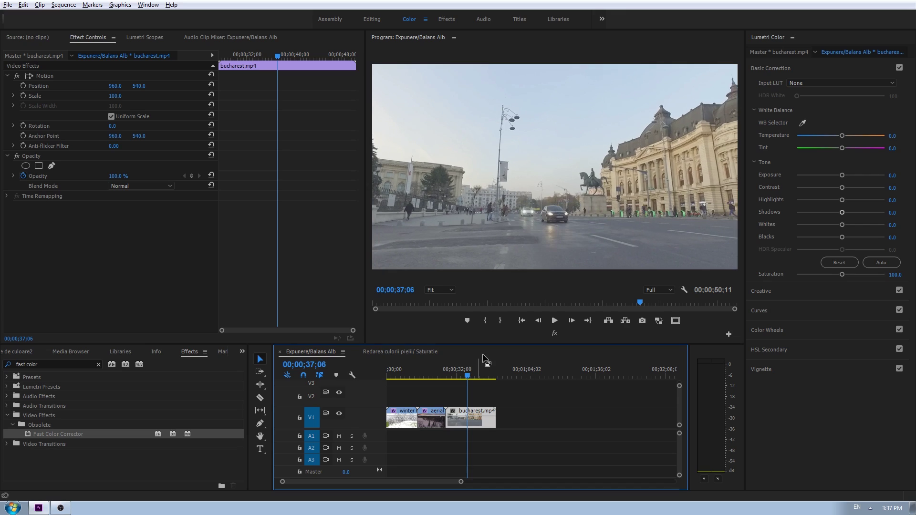
{"action": "left_click", "coordinate": [153, 38]}
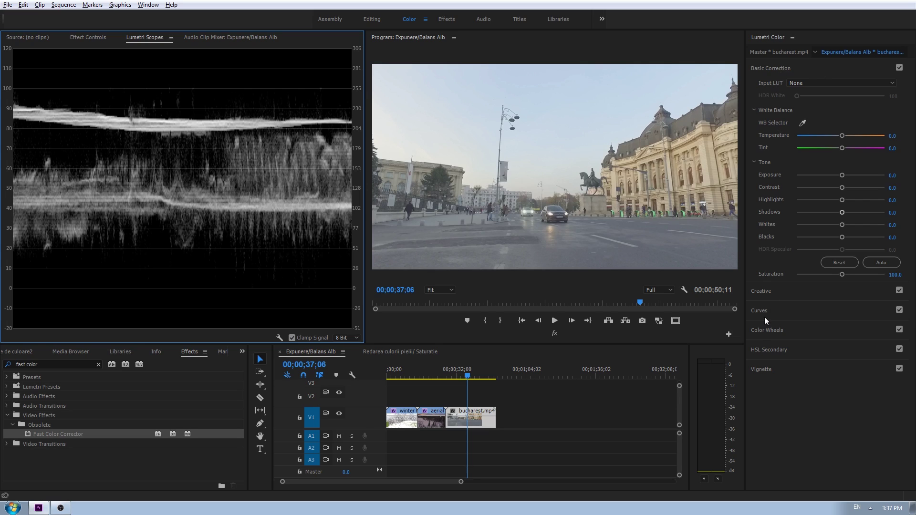
{"action": "left_click", "coordinate": [768, 68]}
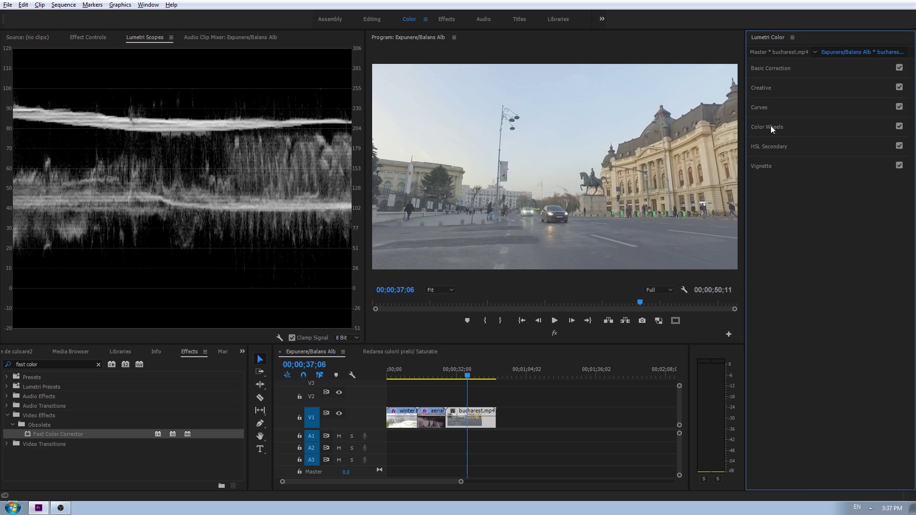
{"action": "left_click", "coordinate": [771, 127]}
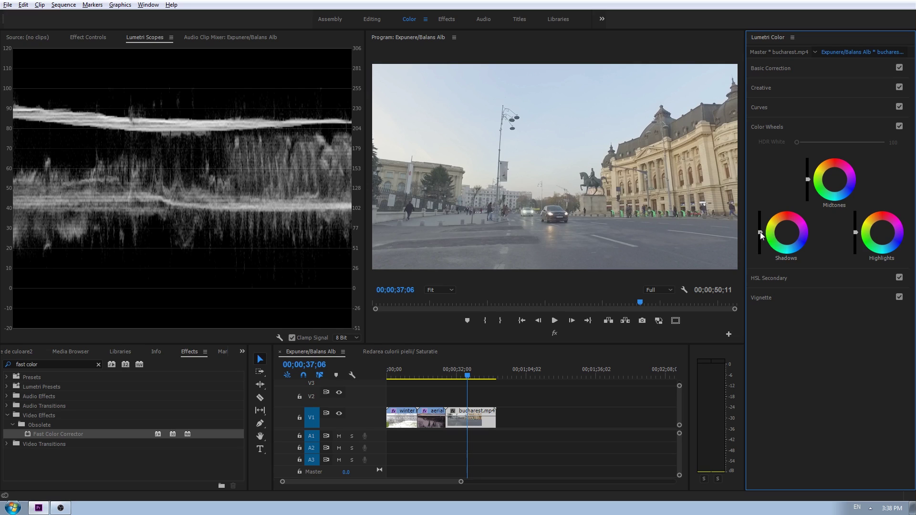
{"action": "left_click_drag", "start_coordinate": [761, 232], "coordinate": [760, 247]}
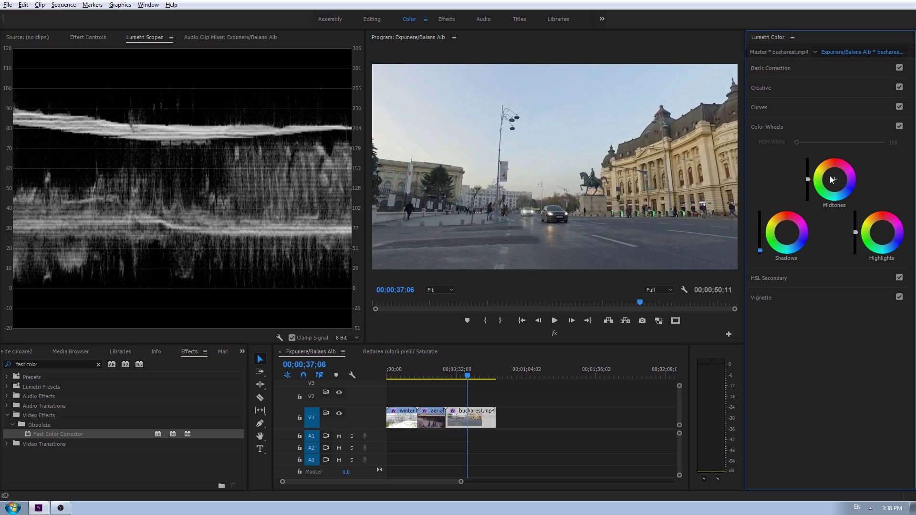
{"action": "left_click_drag", "start_coordinate": [855, 232], "coordinate": [855, 227]}
{"action": "left_click_drag", "start_coordinate": [811, 181], "coordinate": [812, 180]}
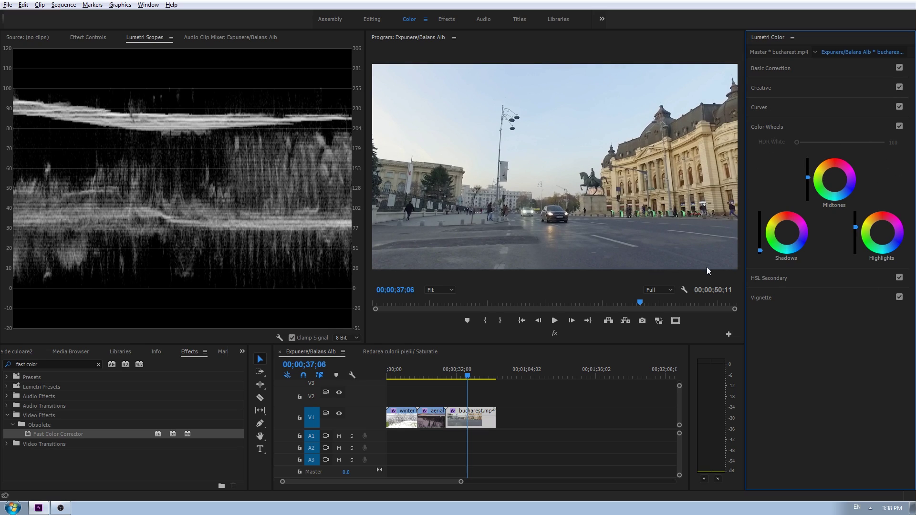
Set the bucharest clip's Basic Correction Contrast to about 36.2 and Shadows to -4.9.
{"action": "left_click", "coordinate": [774, 74]}
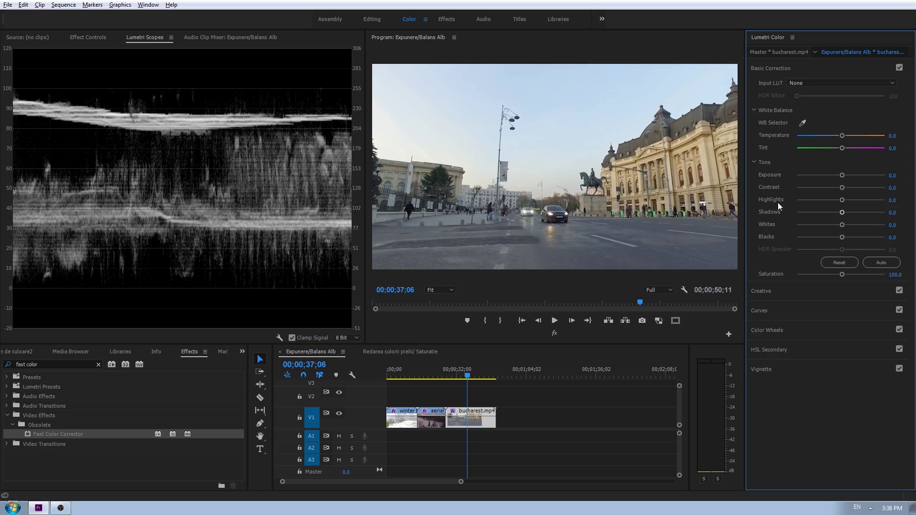
{"action": "mouse_move", "coordinate": [842, 188]}
{"action": "left_mouse_down"}
{"action": "mouse_move", "coordinate": [853, 190]}
{"action": "mouse_move", "coordinate": [842, 199]}
{"action": "left_mouse_up"}
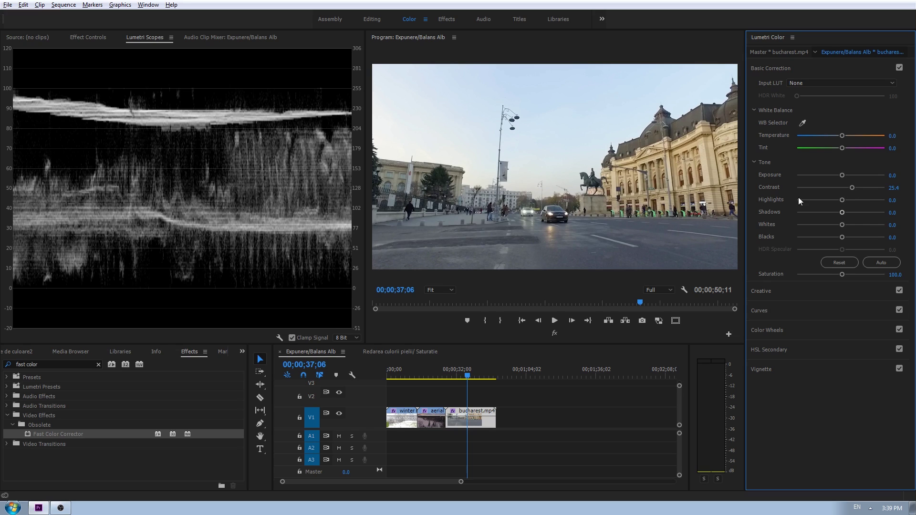
{"action": "mouse_move", "coordinate": [844, 214]}
{"action": "left_mouse_down"}
{"action": "mouse_move", "coordinate": [832, 214]}
{"action": "mouse_move", "coordinate": [856, 190]}
{"action": "mouse_move", "coordinate": [841, 212]}
{"action": "left_mouse_up"}
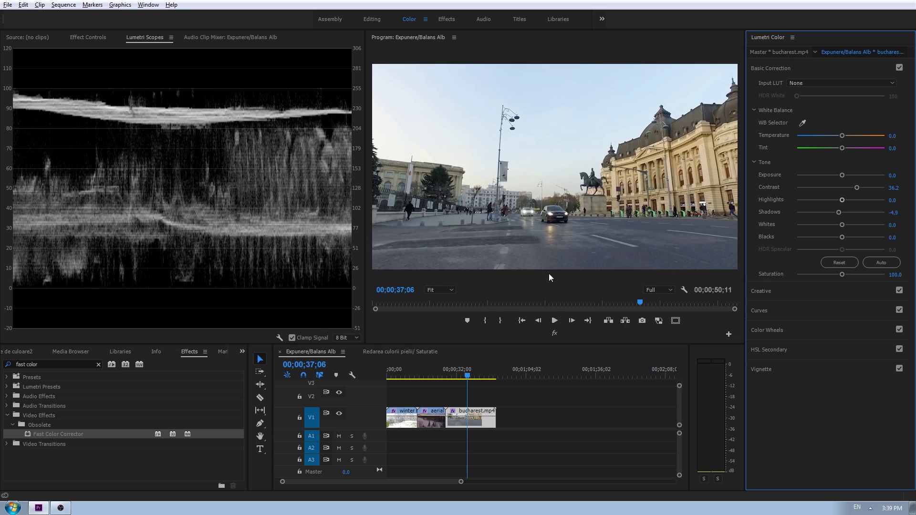
Play the bucharest clip from 00;00;33;21 while toggling its Lumetri Color effect to compare it before and after correction.
{"action": "left_click", "coordinate": [459, 376]}
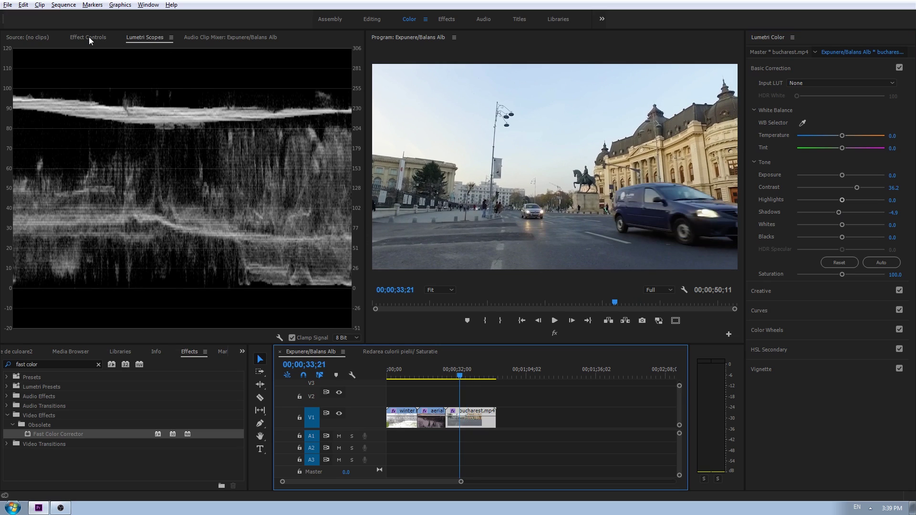
{"action": "left_click", "coordinate": [89, 38]}
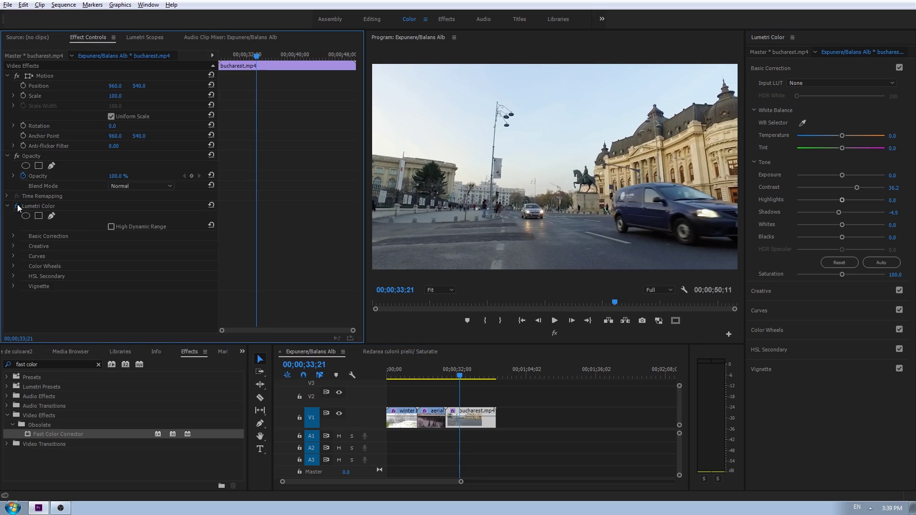
{"action": "key", "text": "space"}
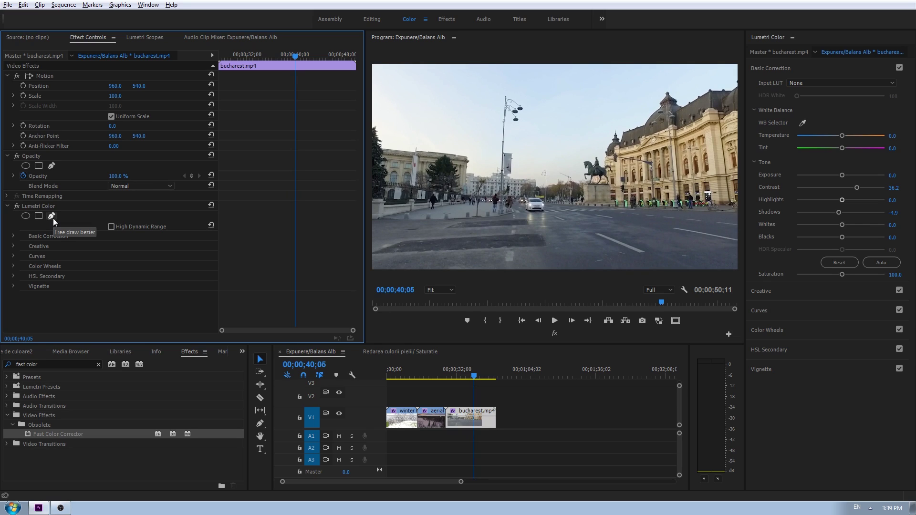
Play the aerial clip from 00;00;18;18 and turn its Lumetri Color effect back on.
{"action": "left_click", "coordinate": [428, 375]}
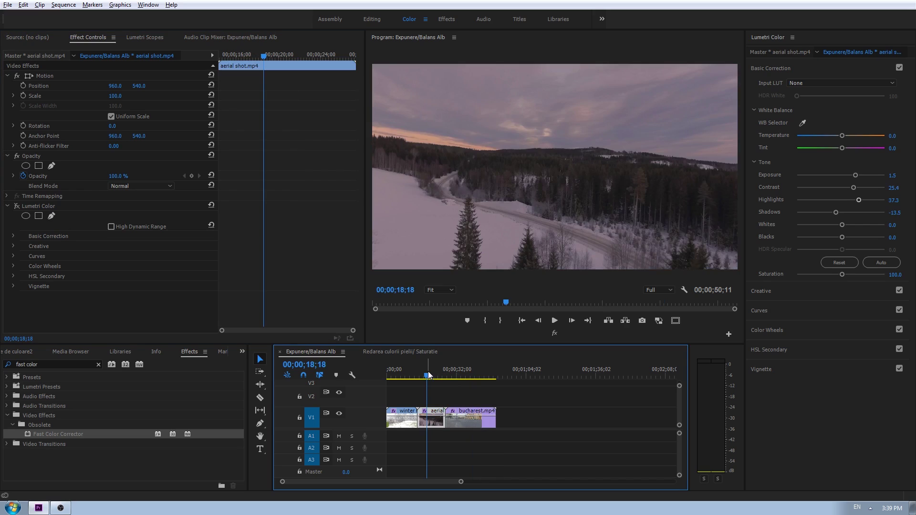
{"action": "key", "text": "space"}
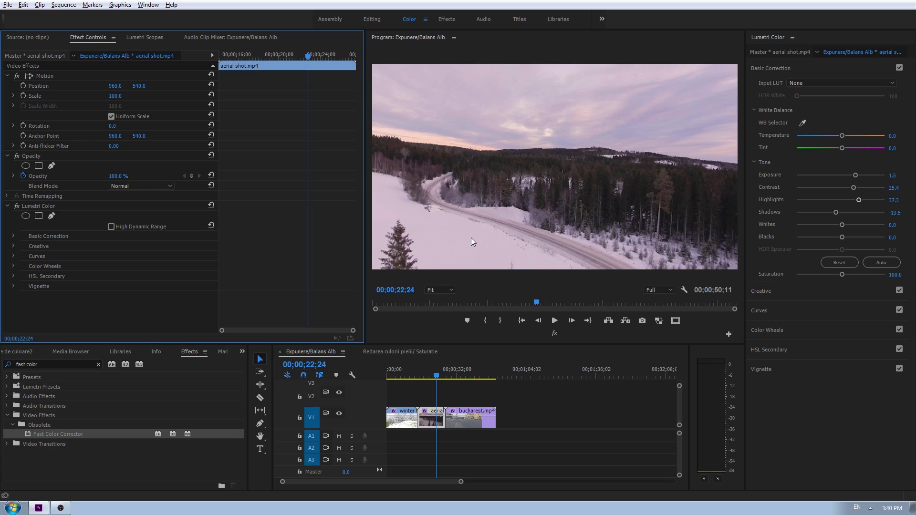
With the playhead at 00;00;19;08, search the effects for Crop and try to apply it to the aerial clip.
{"action": "left_click", "coordinate": [431, 370]}
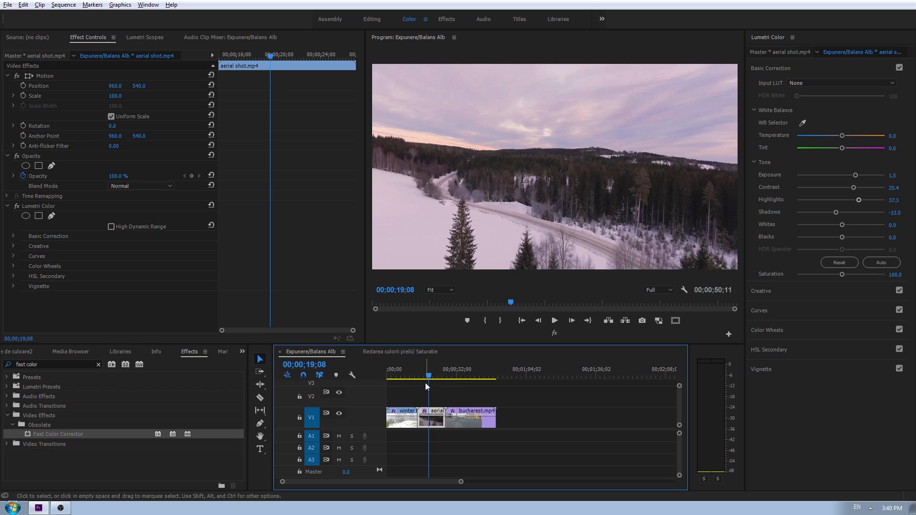
{"action": "left_click", "coordinate": [199, 353]}
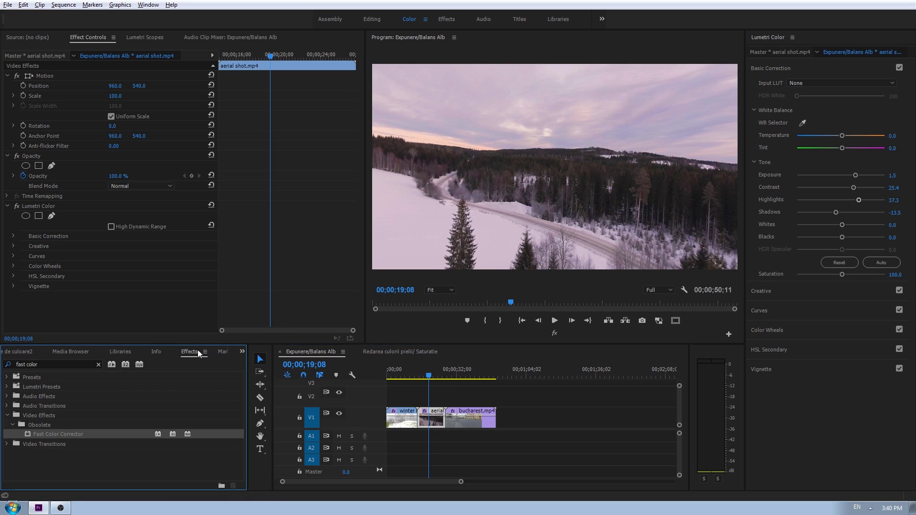
{"action": "left_click", "coordinate": [63, 364]}
{"action": "type", "text": "crop"}
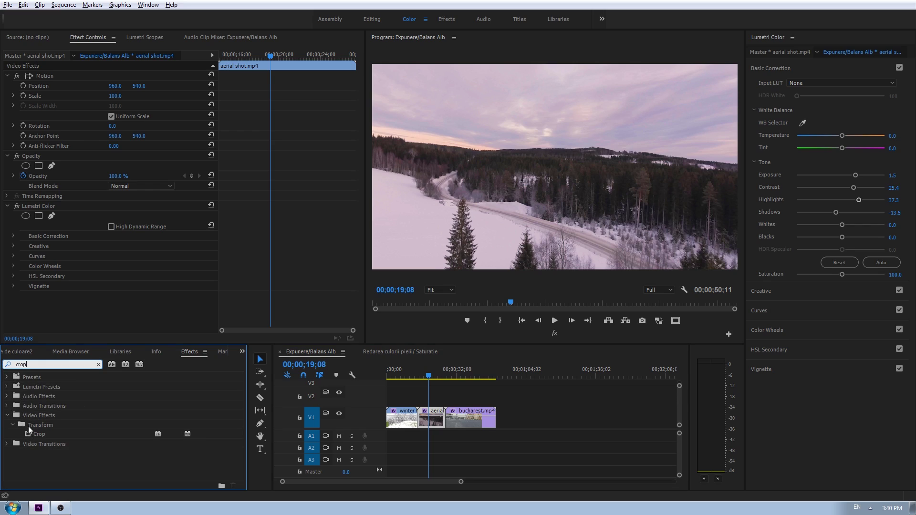
{"action": "left_click_drag", "start_coordinate": [31, 434], "coordinate": [438, 421]}
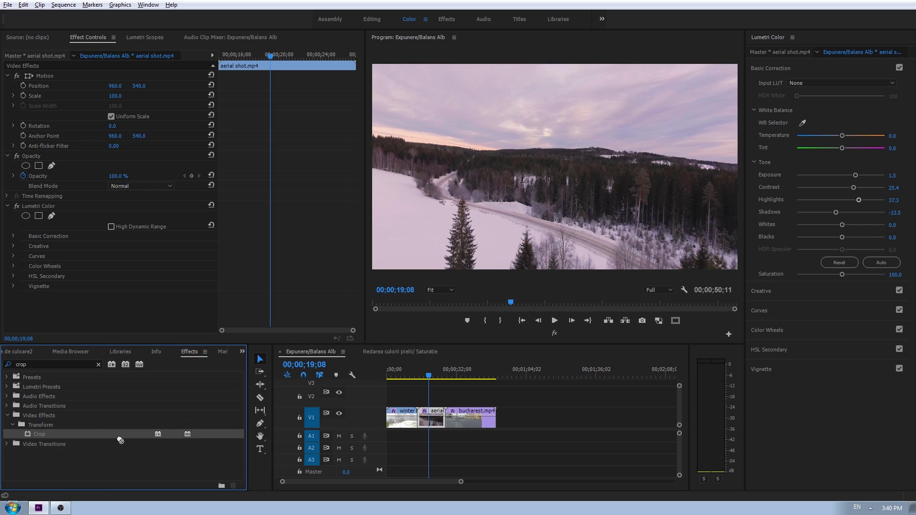
Copy the corrected aerial clip and paste the duplicate on V1 in the empty space after bucharest.mp4.
{"action": "left_click", "coordinate": [439, 415]}
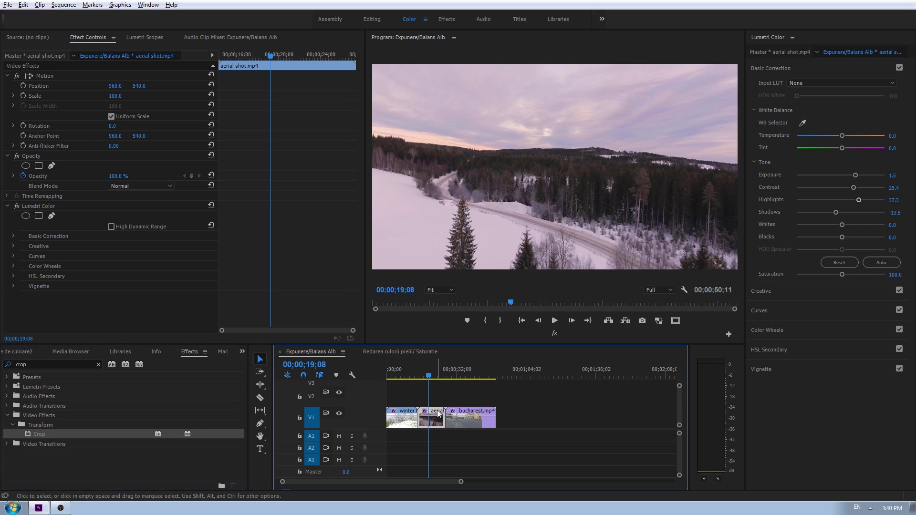
{"action": "left_click", "coordinate": [508, 369]}
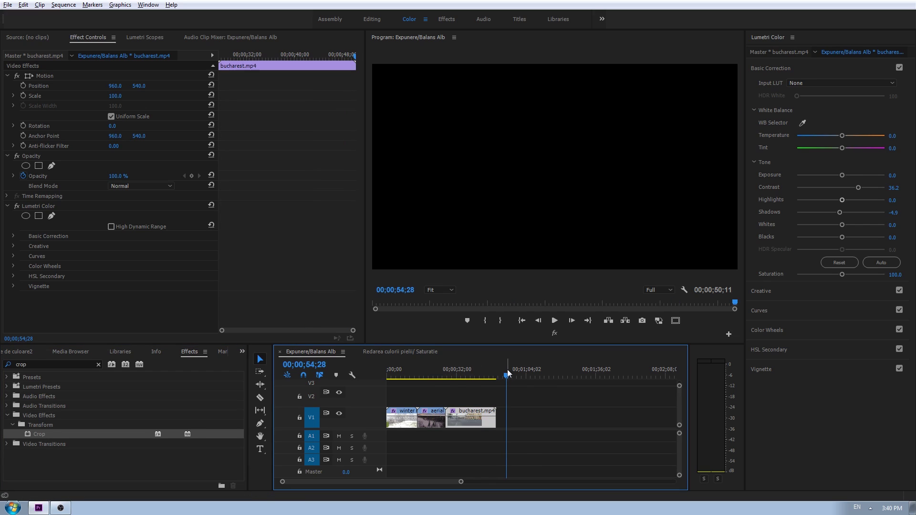
{"action": "key", "text": "ctrl+v"}
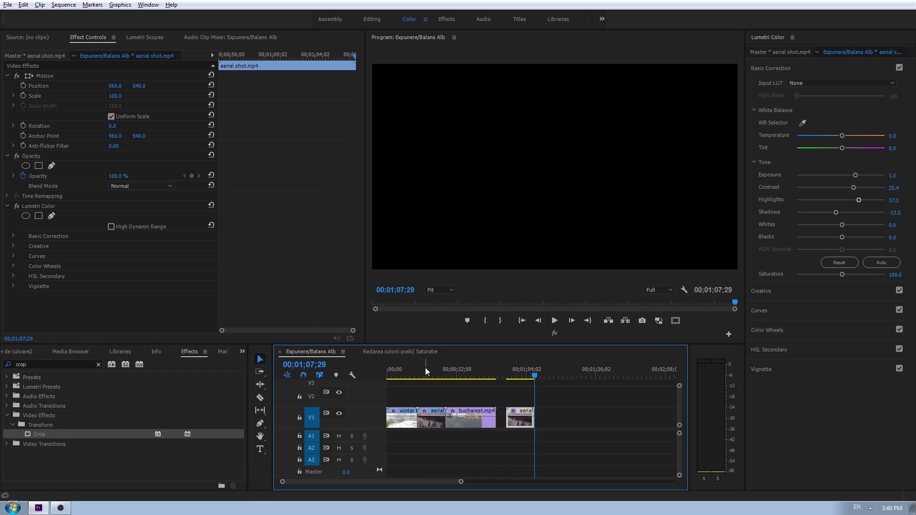
{"action": "left_click_drag", "start_coordinate": [425, 368], "coordinate": [513, 377]}
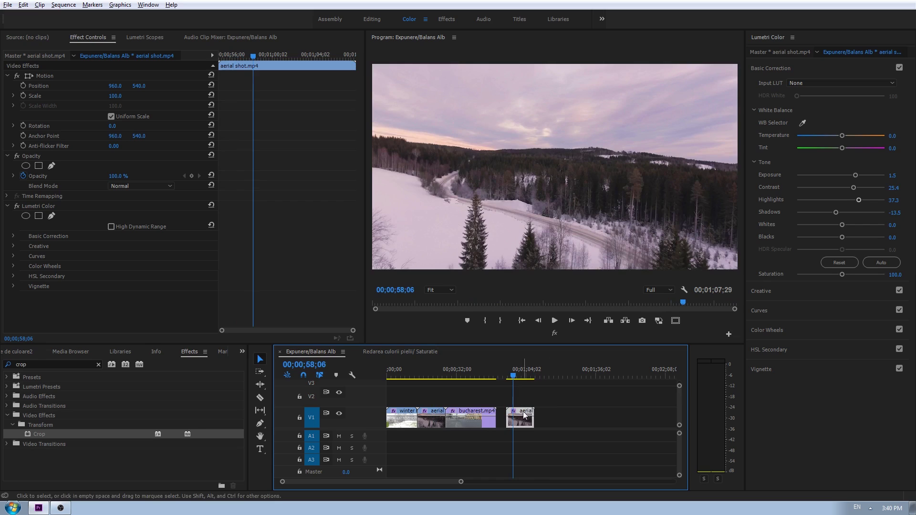
{"action": "key", "text": "ctrl+z"}
Apply the Crop effect to the original aerial clip on V1 and show its crop frame in the program view.
{"action": "left_click_drag", "start_coordinate": [38, 434], "coordinate": [436, 420]}
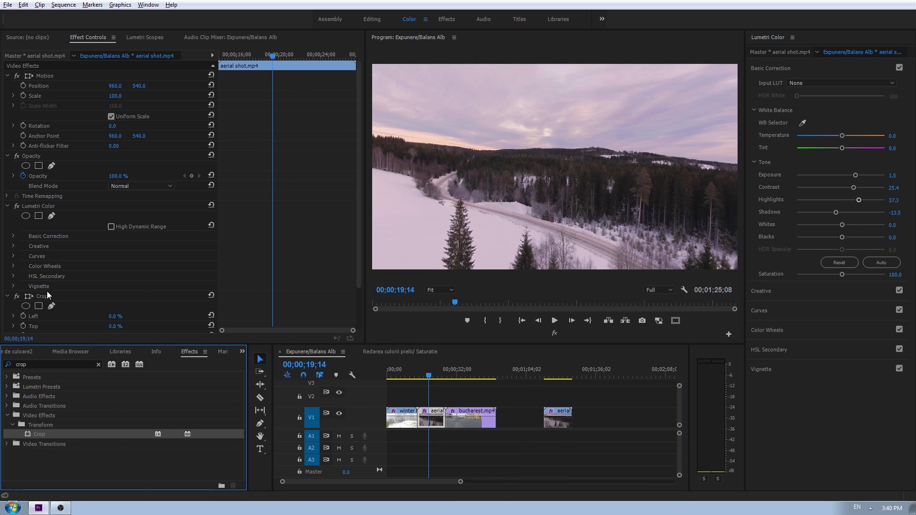
{"action": "scroll", "coordinate": [47, 291], "scroll_direction": "down", "scroll_amount": 2}
{"action": "left_click", "coordinate": [50, 250]}
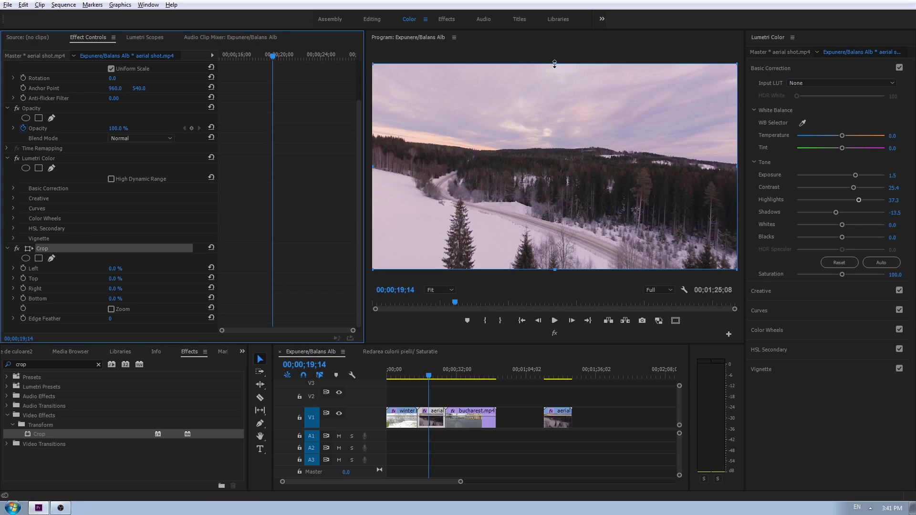
Crop the aerial clip to a small snow patch with Left 5.5%, Top 75.2%, Right 87.7% and Bottom 13.5%, and enable Zoom.
{"action": "left_click_drag", "start_coordinate": [555, 64], "coordinate": [555, 210]}
{"action": "left_click_drag", "start_coordinate": [735, 239], "coordinate": [417, 238]}
{"action": "left_click_drag", "start_coordinate": [395, 269], "coordinate": [397, 242]}
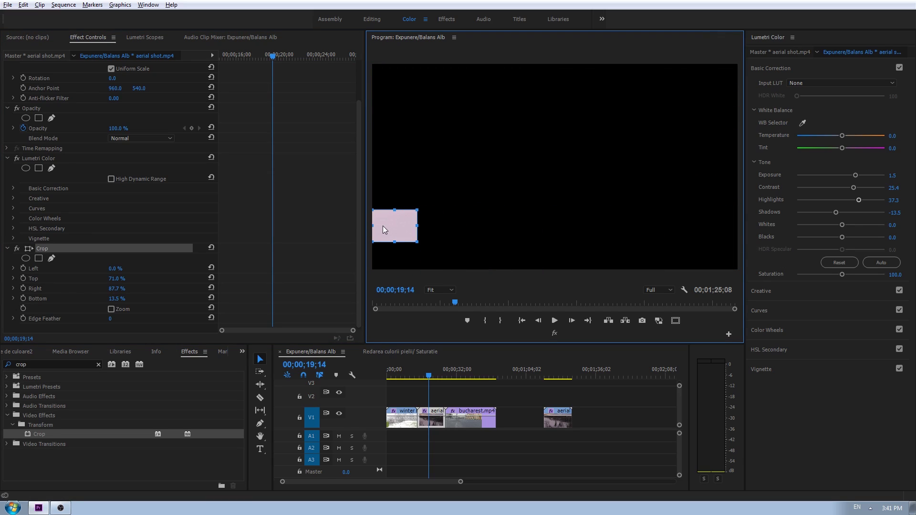
{"action": "left_click_drag", "start_coordinate": [372, 210], "coordinate": [392, 218]}
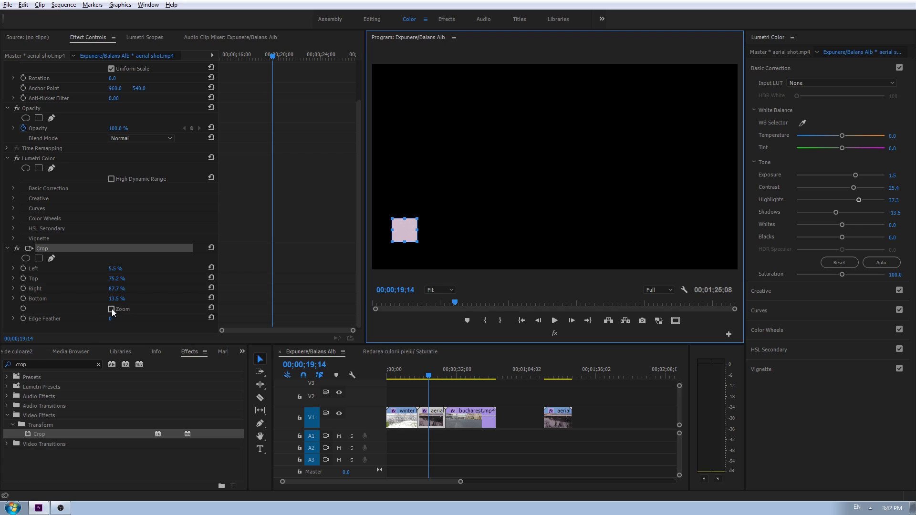
{"action": "left_click", "coordinate": [111, 309]}
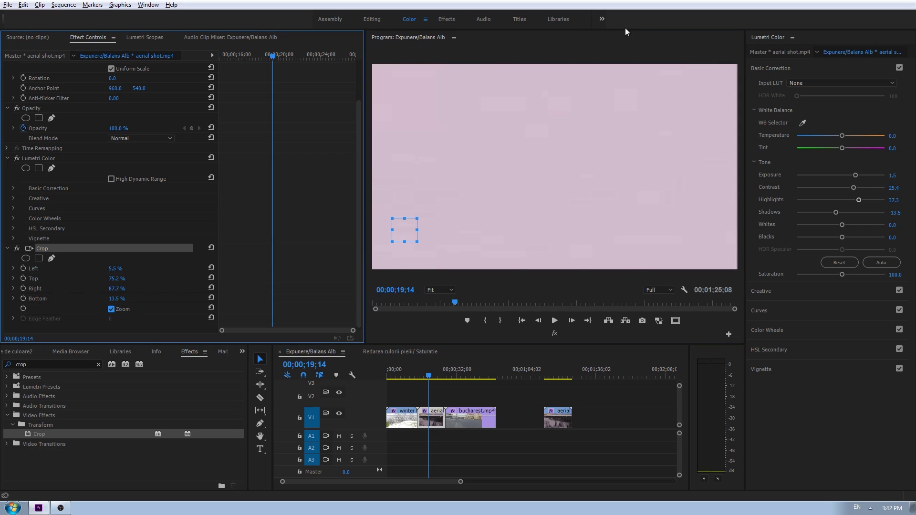
Set Lumetri Scopes to show only the RGB Parade, turning off the Luma Waveform.
{"action": "left_click", "coordinate": [153, 37]}
{"action": "right_click", "coordinate": [138, 144]}
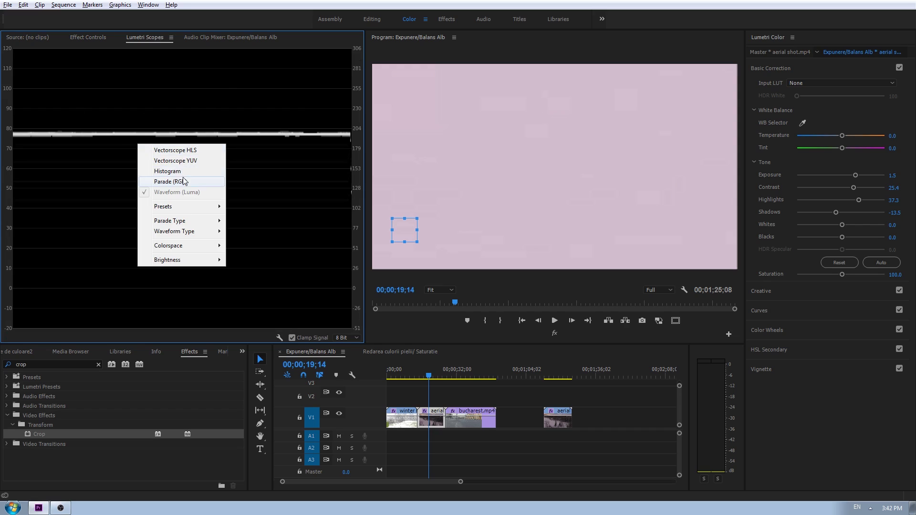
{"action": "left_click", "coordinate": [187, 182]}
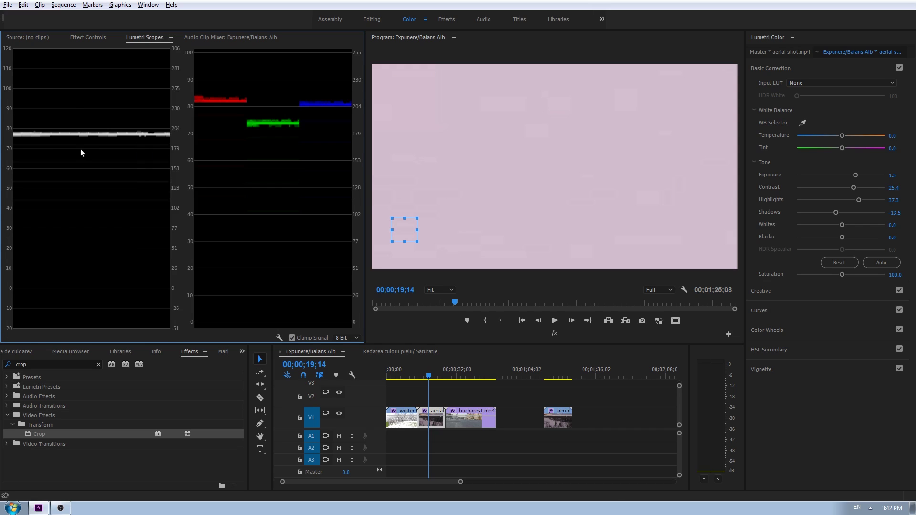
{"action": "right_click", "coordinate": [146, 159]}
{"action": "left_click", "coordinate": [176, 209]}
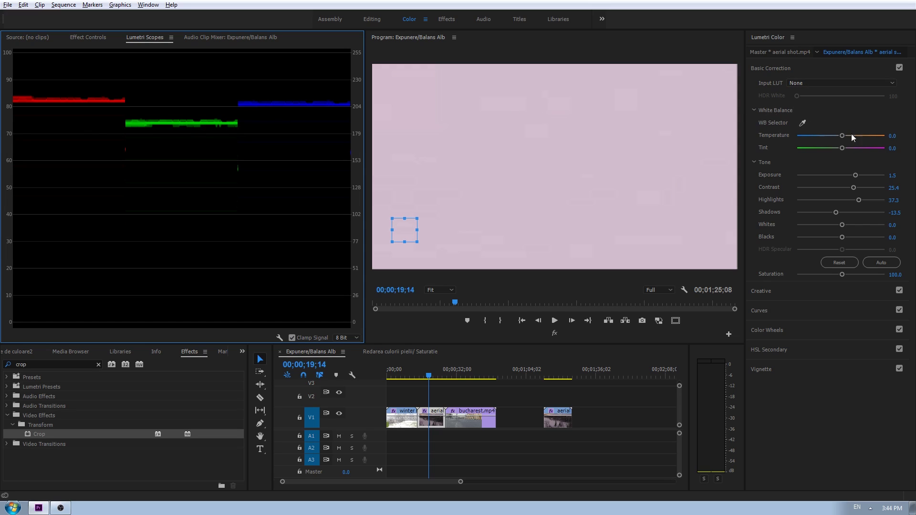
Set the cropped aerial clip's Temperature to 23.2 and Tint to -1.6 to align green and blue in the parade.
{"action": "left_click_drag", "start_coordinate": [847, 138], "coordinate": [851, 136]}
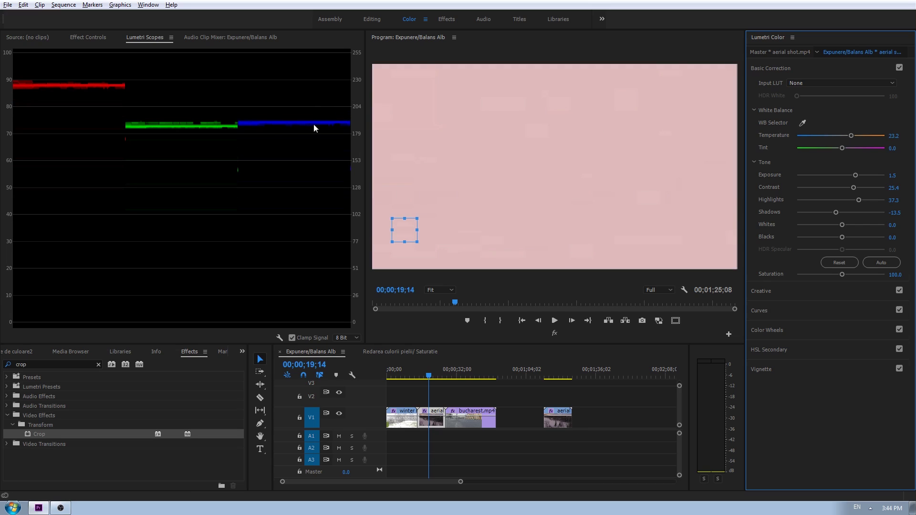
{"action": "left_click_drag", "start_coordinate": [841, 149], "coordinate": [840, 148]}
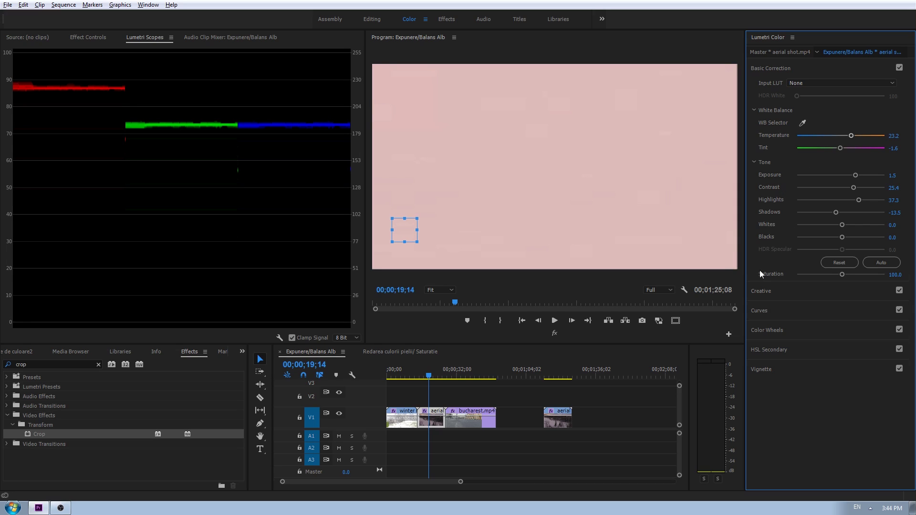
Lower the highlight endpoint of the red RGB curve to match green and blue, and fine-tune Temperature to 25.4.
{"action": "left_click", "coordinate": [766, 309]}
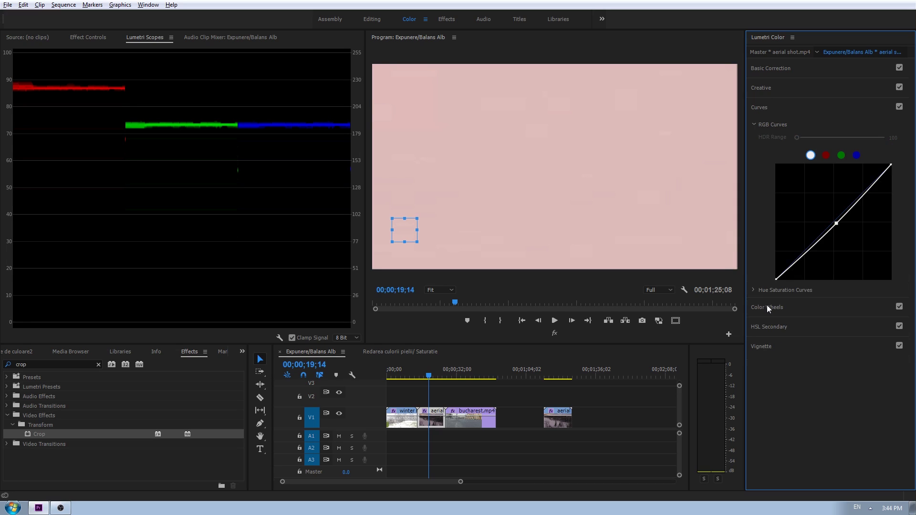
{"action": "left_click", "coordinate": [826, 156]}
{"action": "left_click_drag", "start_coordinate": [892, 165], "coordinate": [905, 187]}
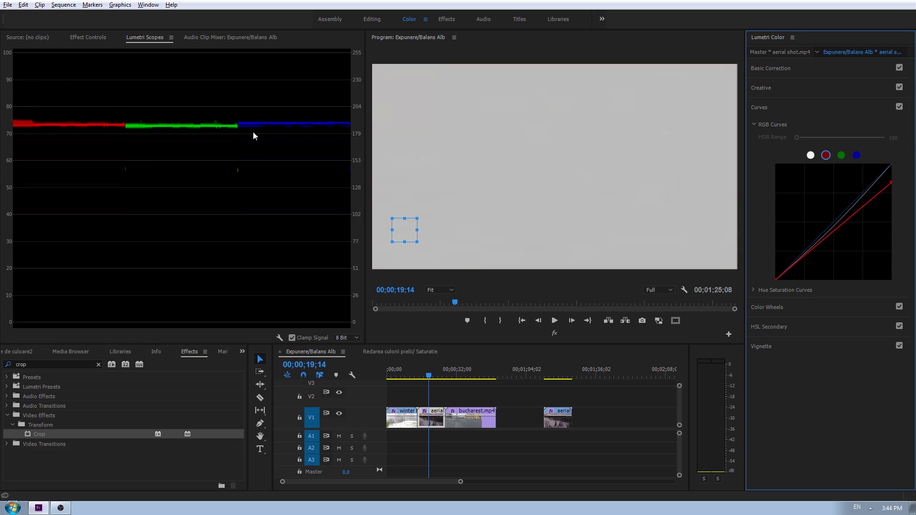
{"action": "left_click", "coordinate": [774, 68]}
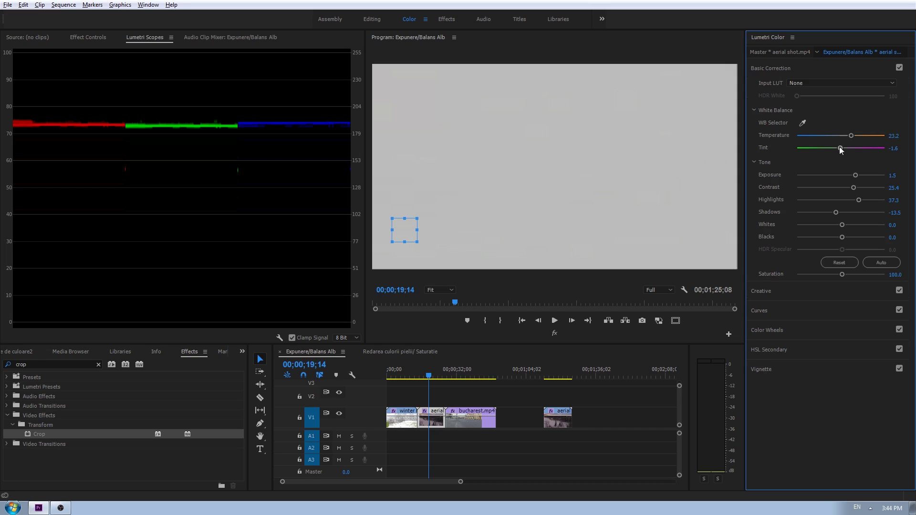
{"action": "left_click_drag", "start_coordinate": [851, 136], "coordinate": [852, 137]}
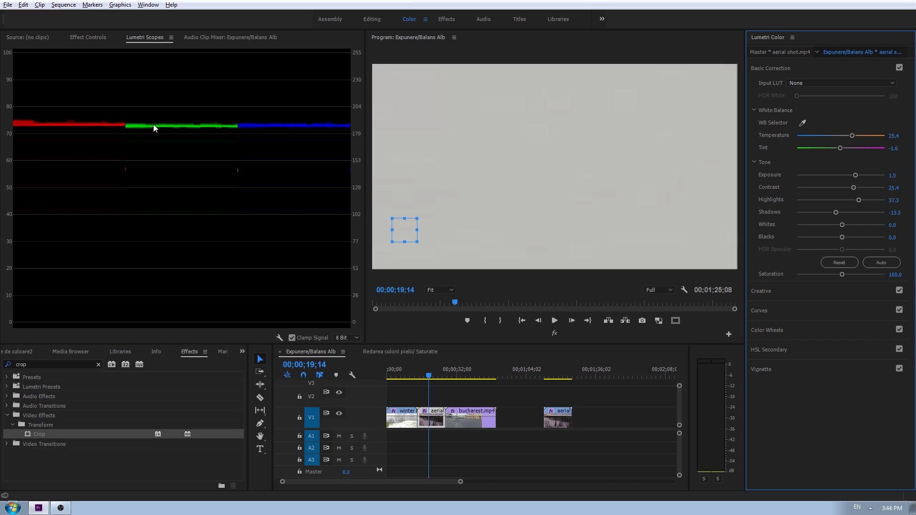
Turn off the Crop effect on the aerial clip and play a short stretch of the full corrected frame.
{"action": "left_click", "coordinate": [87, 40]}
{"action": "left_click", "coordinate": [17, 248]}
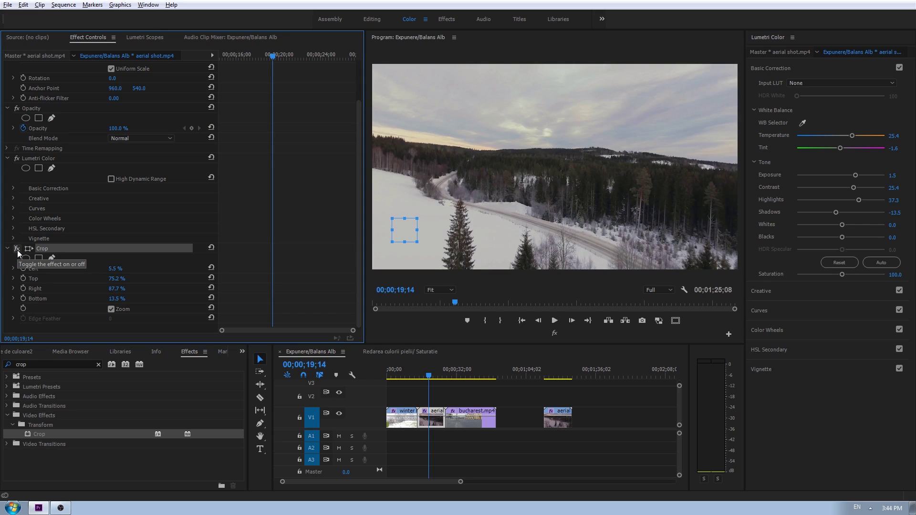
{"action": "left_click", "coordinate": [422, 376]}
{"action": "key", "text": "space"}
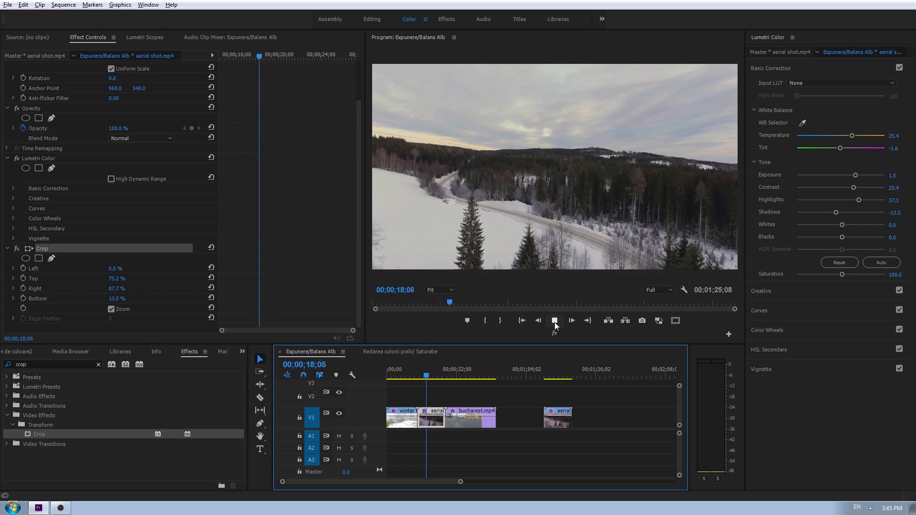
{"action": "key", "text": "space"}
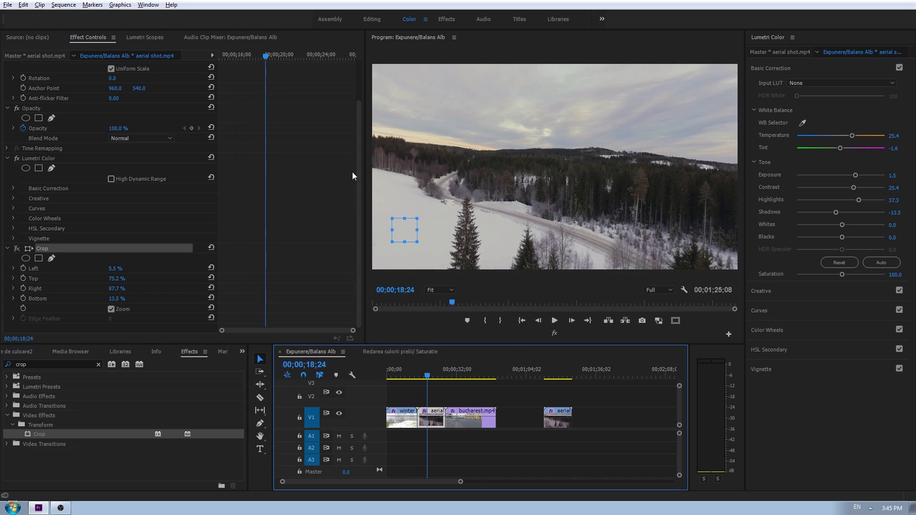
Toggle the aerial clip's Lumetri Color effect off and on during playback to compare the original and corrected colors.
{"action": "left_click", "coordinate": [17, 159]}
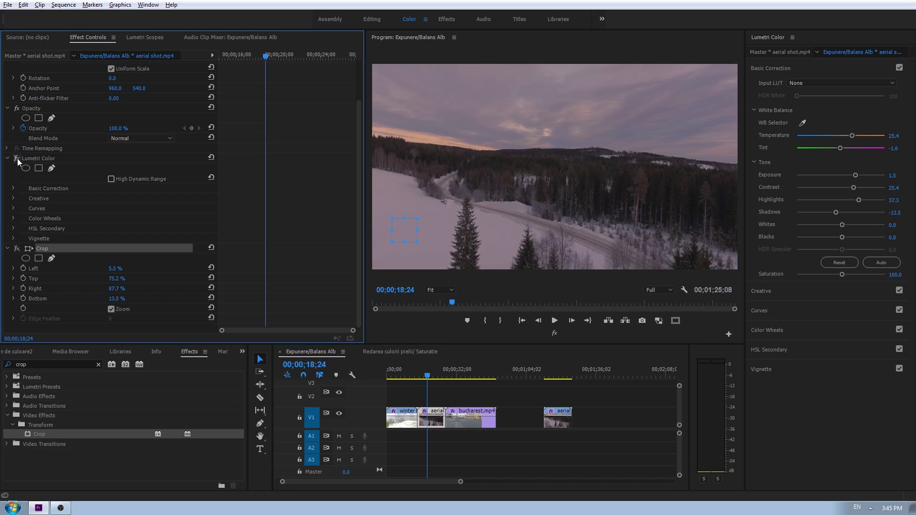
{"action": "key", "text": "space"}
{"action": "left_click", "coordinate": [17, 158]}
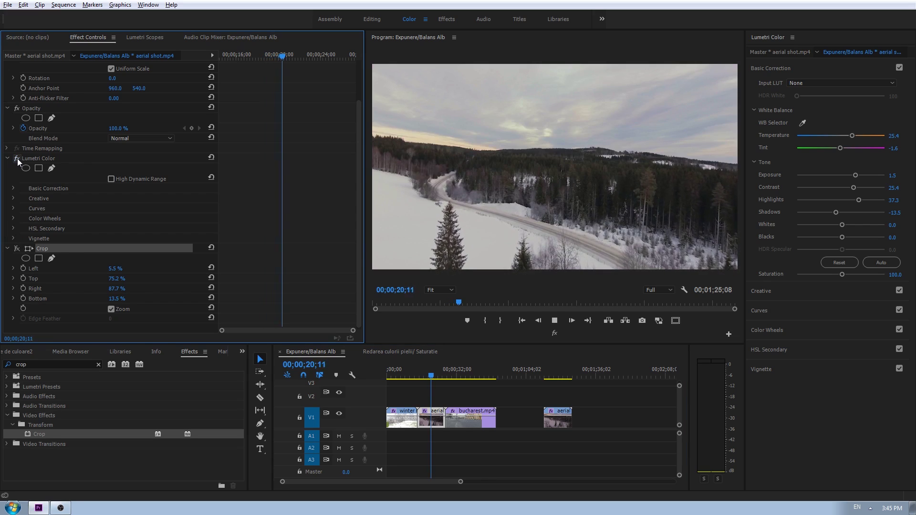
{"action": "left_click", "coordinate": [18, 159]}
{"action": "key", "text": "space"}
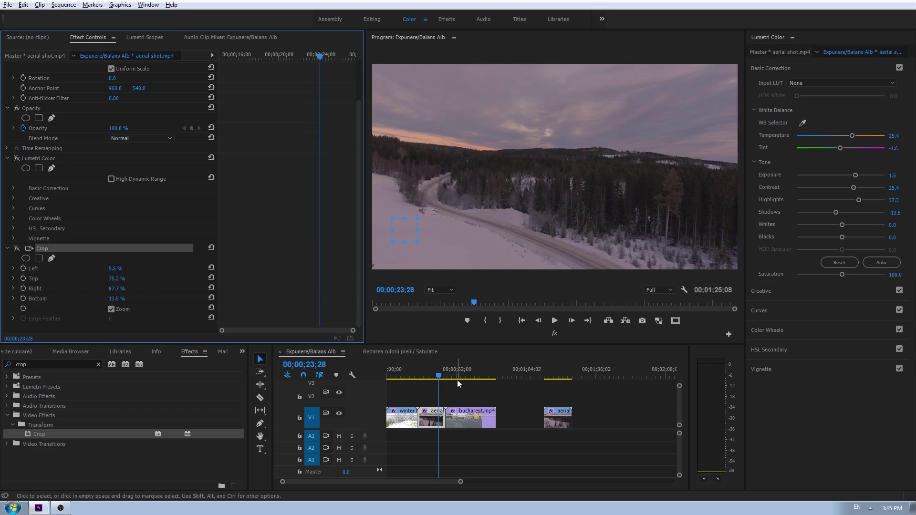
Move the playhead to 00;01;20;25 on the duplicate aerial clip and white-balance it by sampling the snow with the WB Selector.
{"action": "left_click_drag", "start_coordinate": [458, 377], "coordinate": [564, 378]}
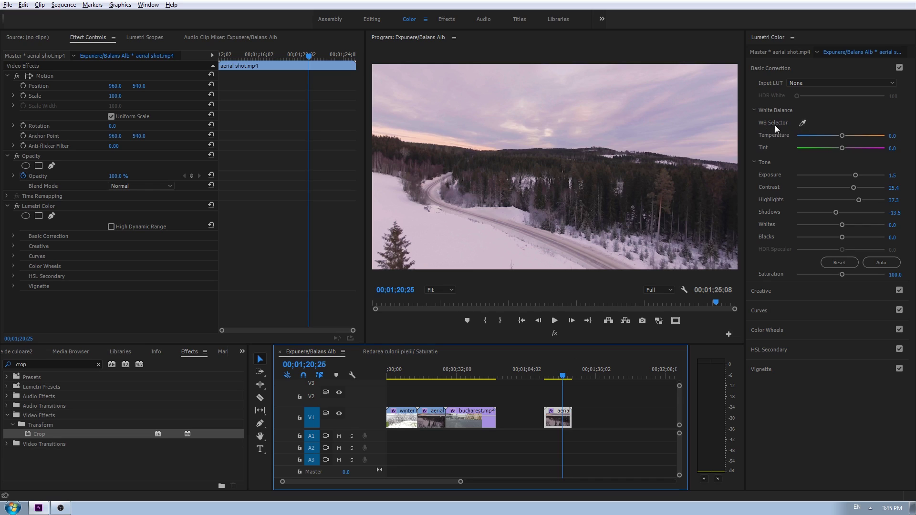
{"action": "left_click", "coordinate": [803, 123]}
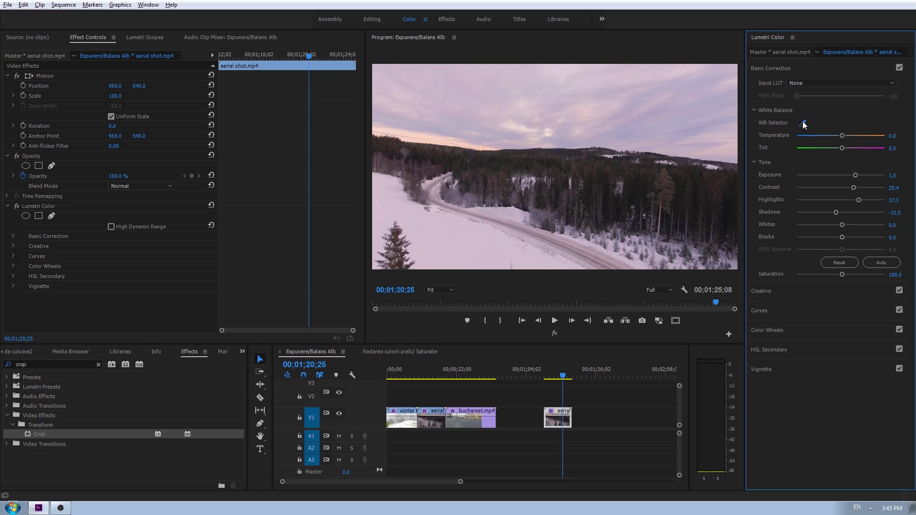
{"action": "left_click", "coordinate": [458, 247]}
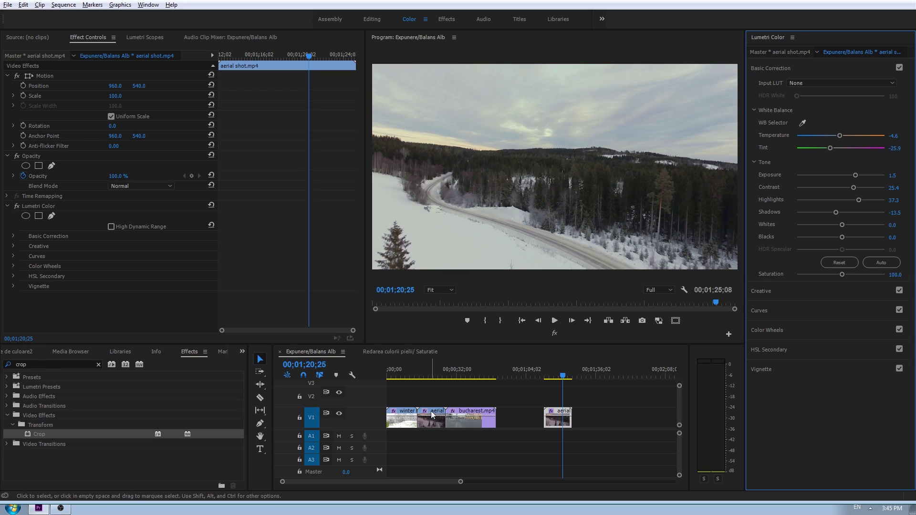
Move the manually balanced aerial clip directly after its duplicate on V1 and scrub across both to compare their white balance.
{"action": "left_click_drag", "start_coordinate": [431, 411], "coordinate": [595, 417]}
{"action": "mouse_move", "coordinate": [579, 380]}
{"action": "left_mouse_down"}
{"action": "mouse_move", "coordinate": [587, 380]}
{"action": "mouse_move", "coordinate": [568, 382]}
{"action": "left_mouse_up"}
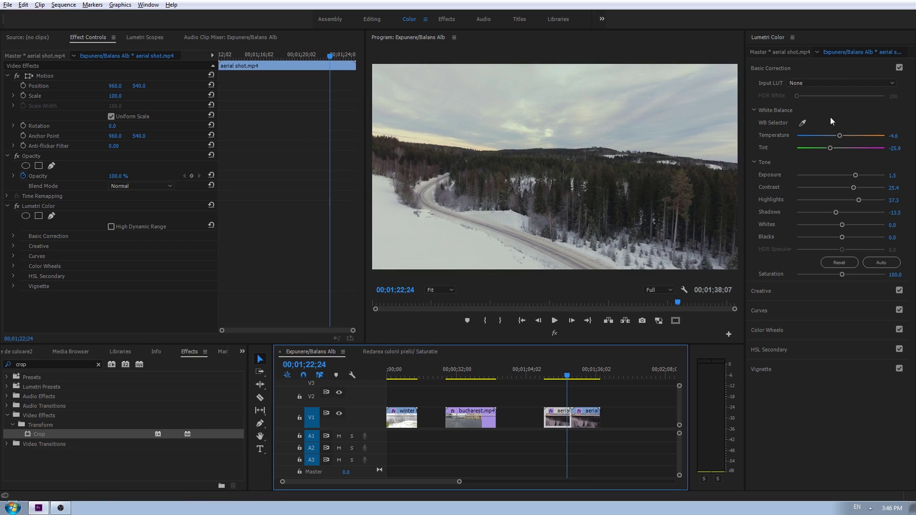
{"action": "left_click", "coordinate": [574, 376]}
{"action": "left_click_drag", "start_coordinate": [576, 374], "coordinate": [595, 393]}
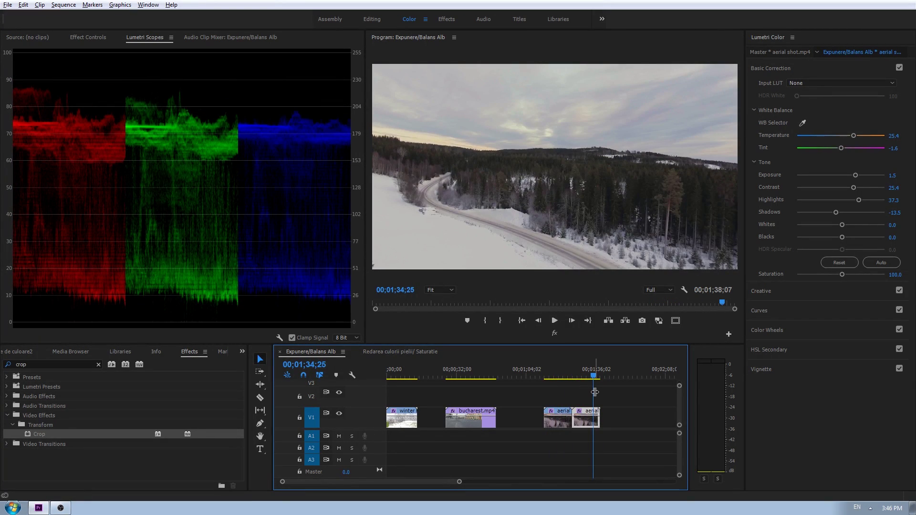